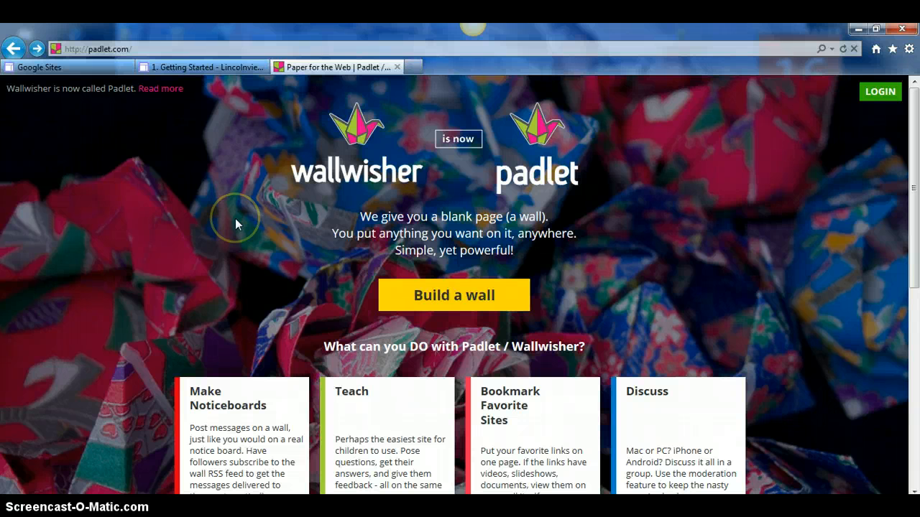
- On padlet.com, start building a brand-new, empty wall
click(148, 58)
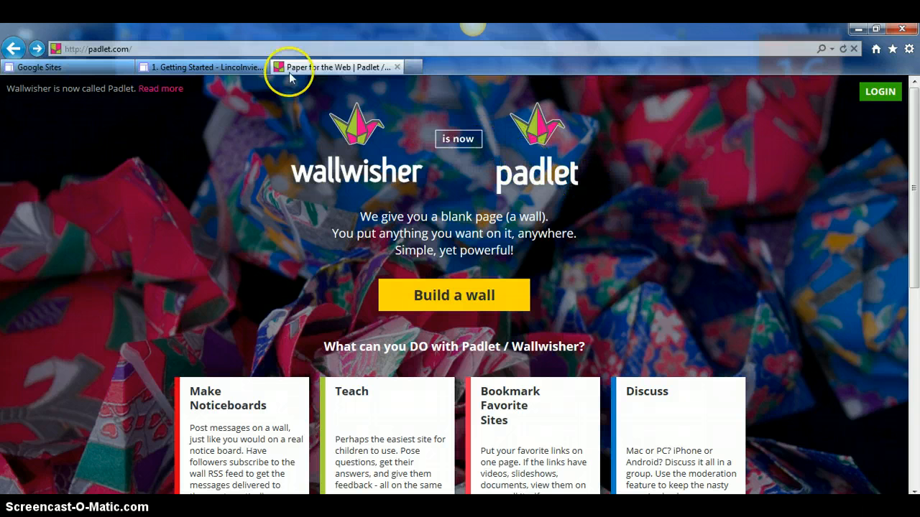
click(154, 50)
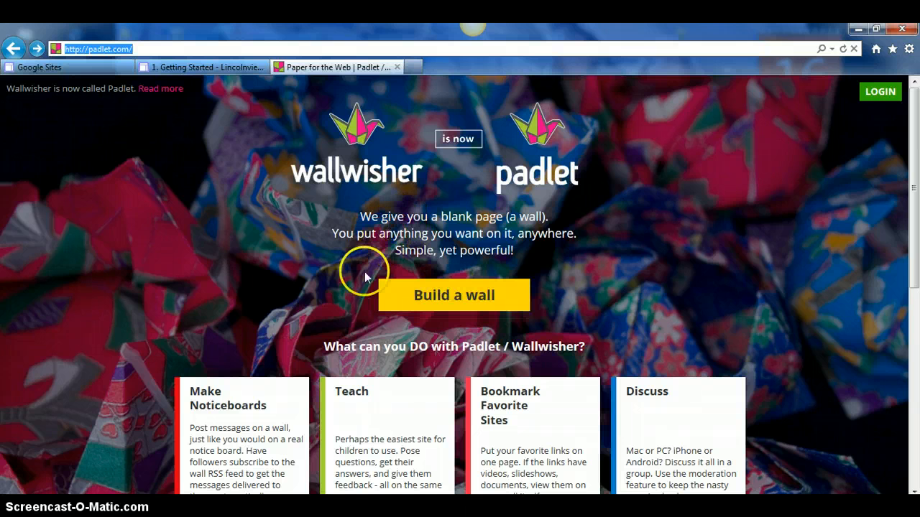
click(447, 300)
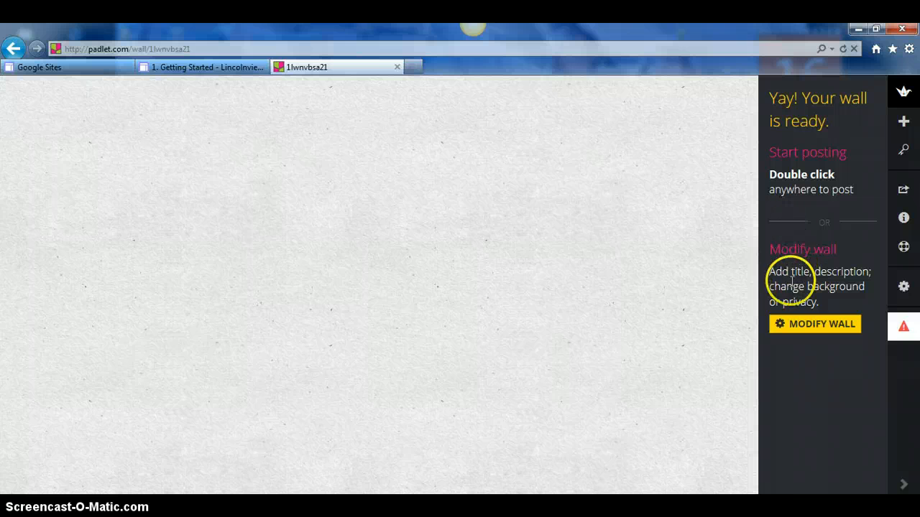
- Open the wall's settings panel to edit its portrait, title and description
click(795, 324)
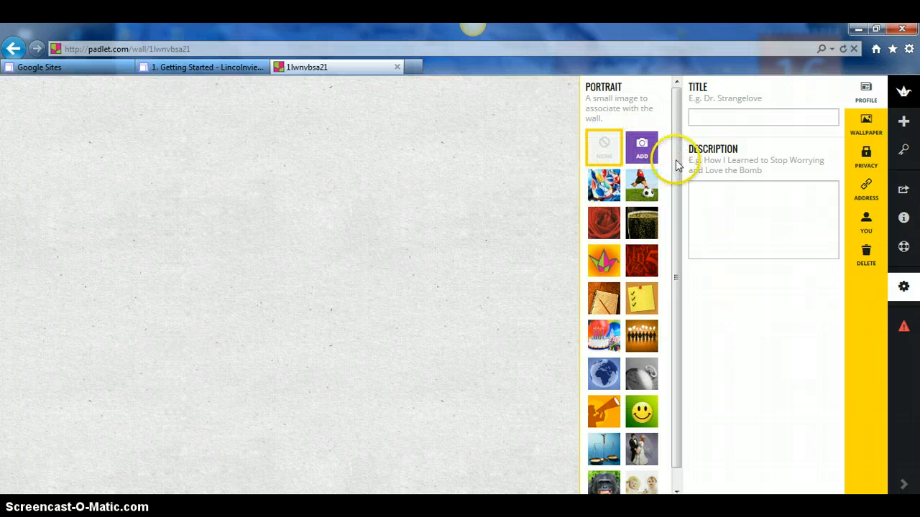
- Scroll the portrait list and pick the smiley-face image as the wall's portrait
drag(678, 168, 678, 201)
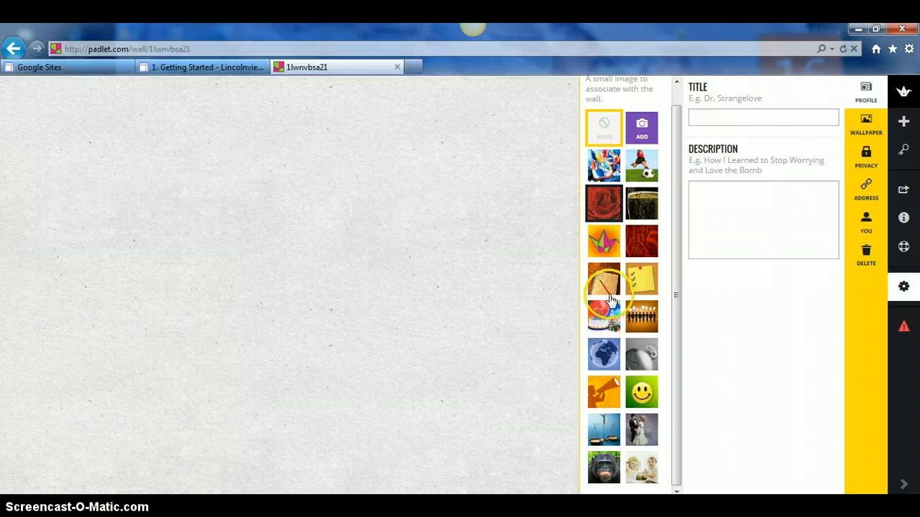
click(629, 399)
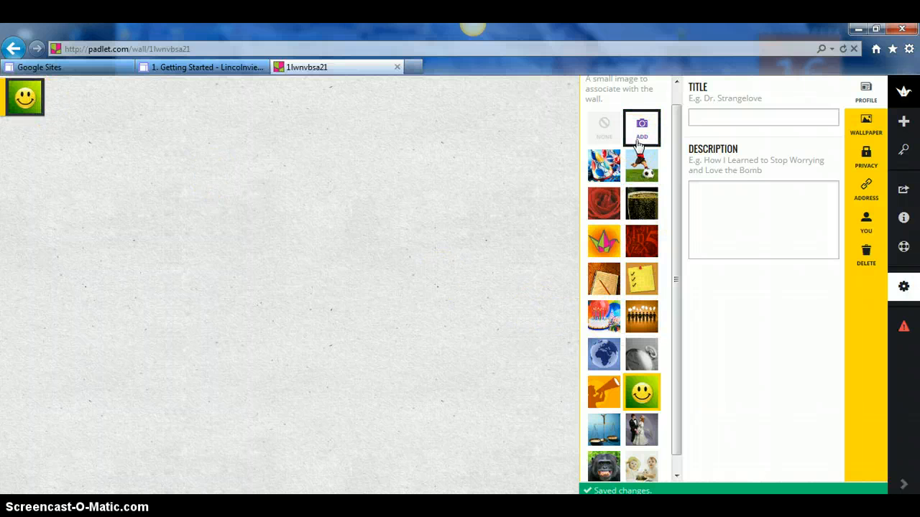
click(633, 147)
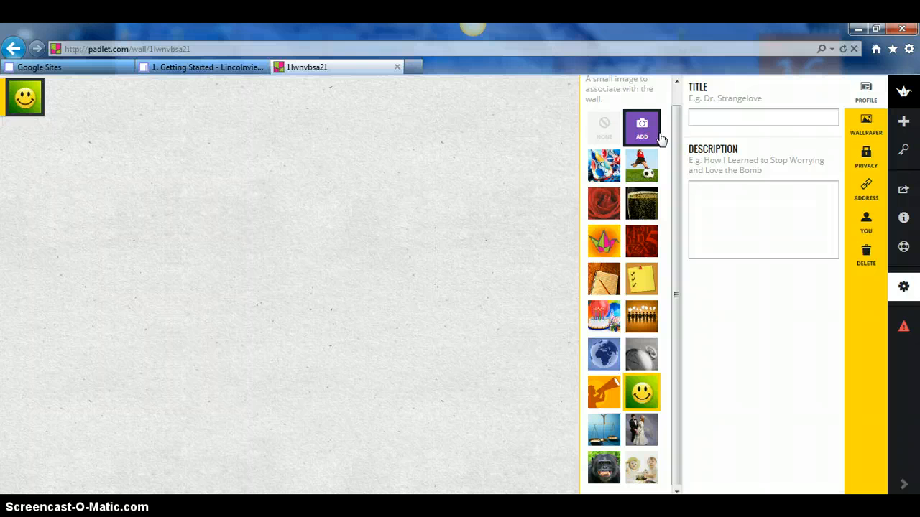
click(661, 130)
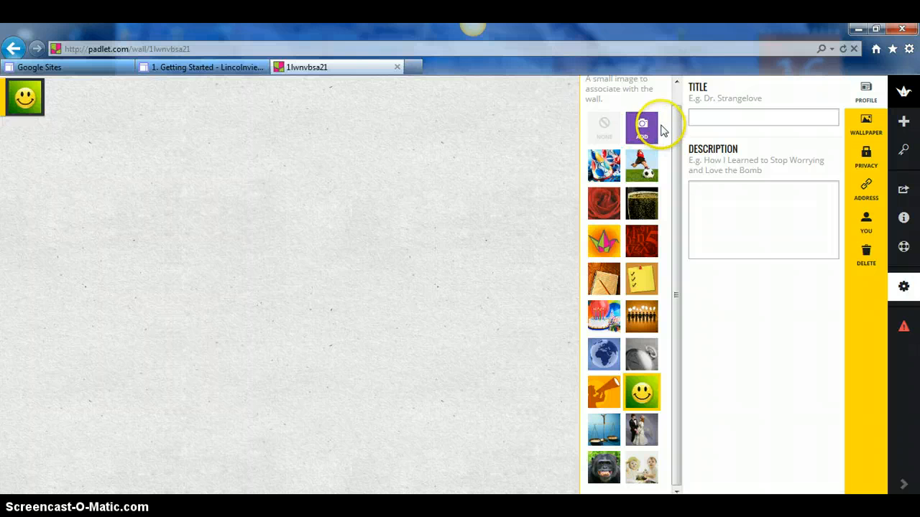
- Title the wall 'Our Class's Wall'
click(705, 114)
text(Our )
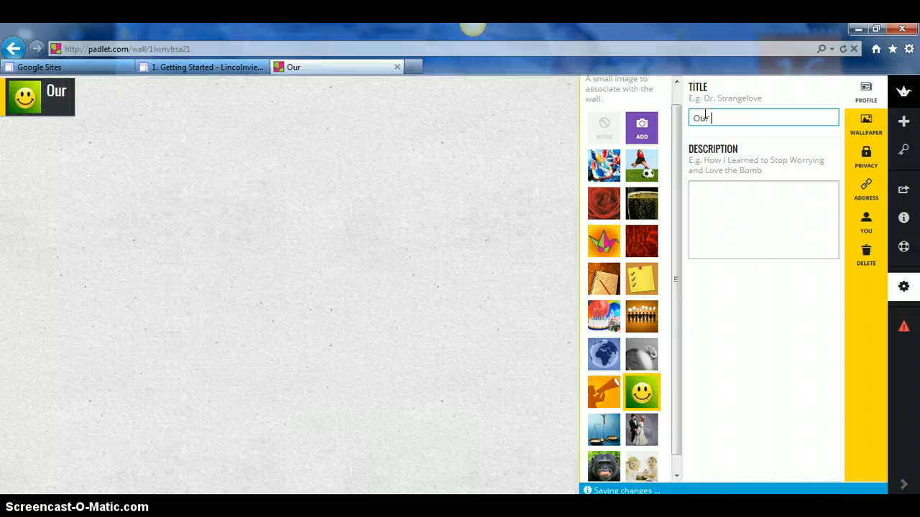
text(Classes Wa)
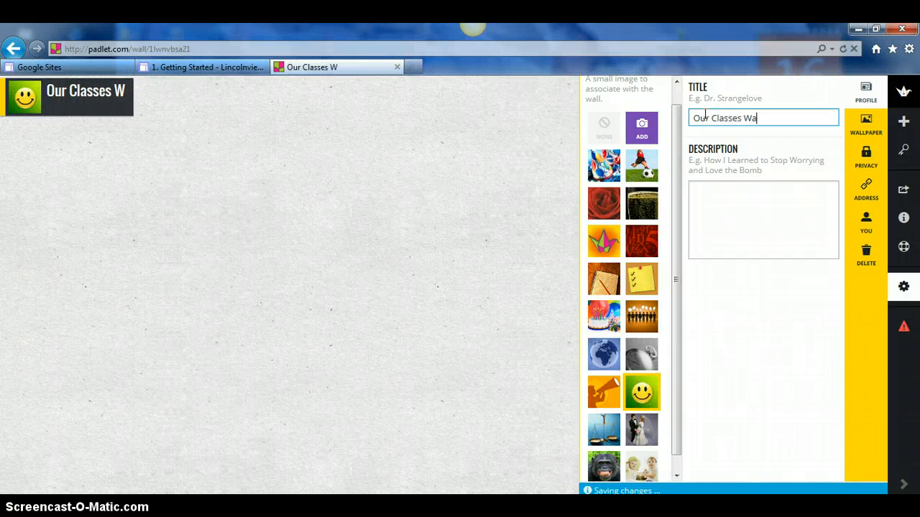
key(BackSpace)
key(BackSpace)
key(BackSpace)
key(BackSpace)
key(BackSpace)
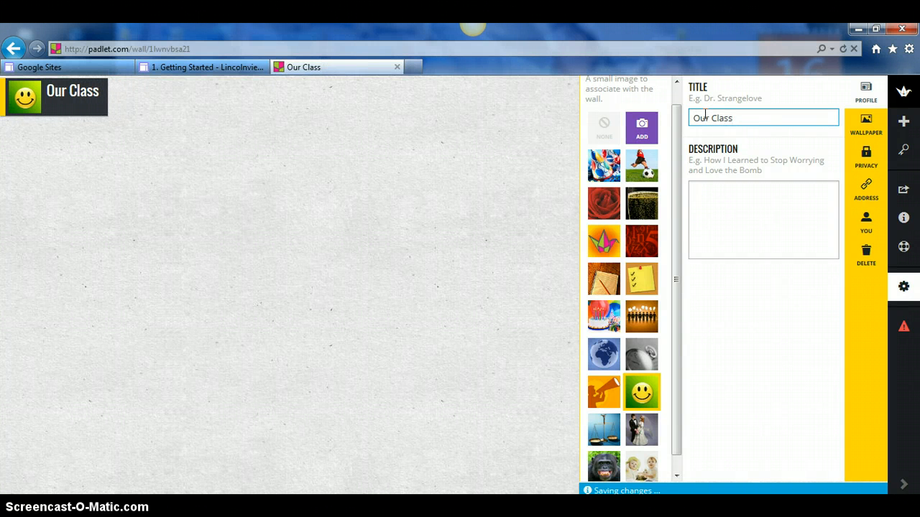
text('s Wa)
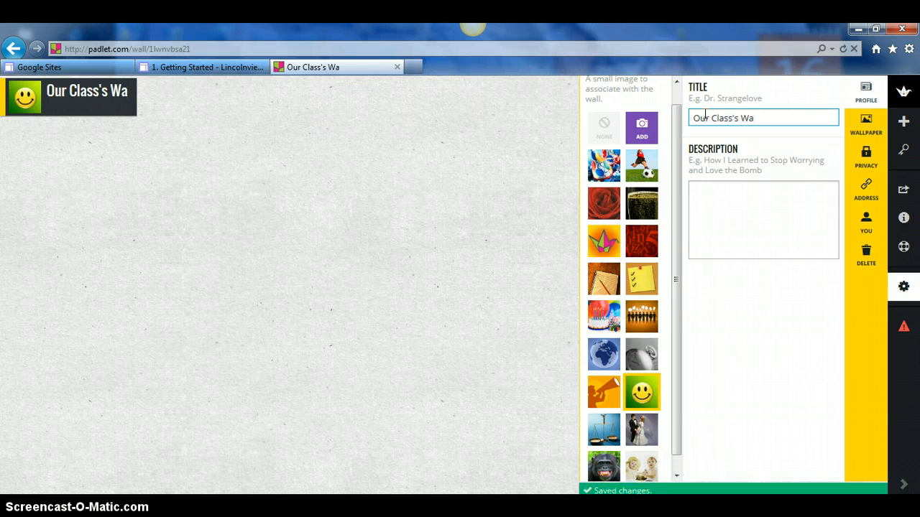
text(ll)
- Add the description 'What are your favorite parts about the class?'
click(738, 197)
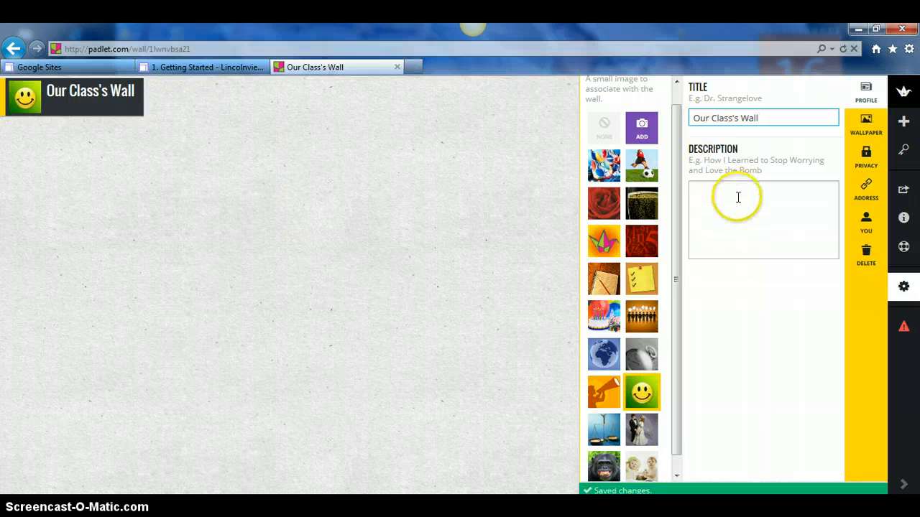
click(738, 197)
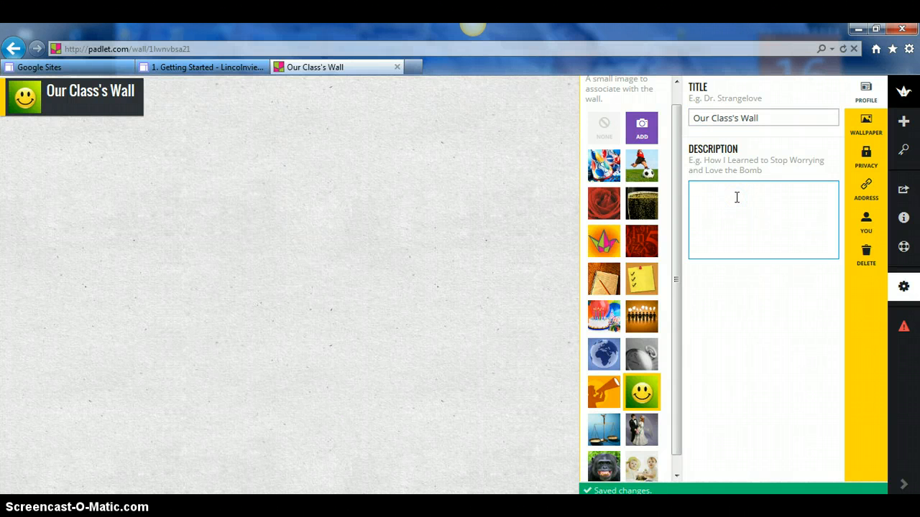
text(What ar)
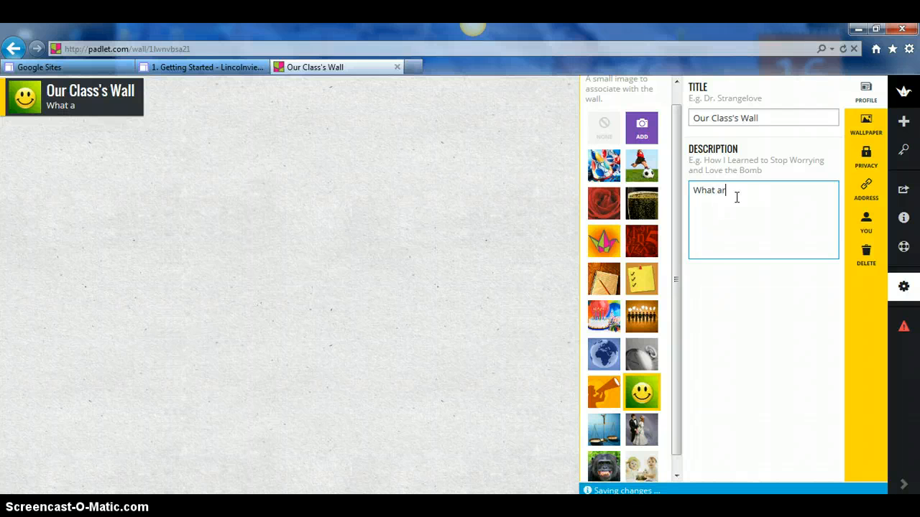
text(e your favorite )
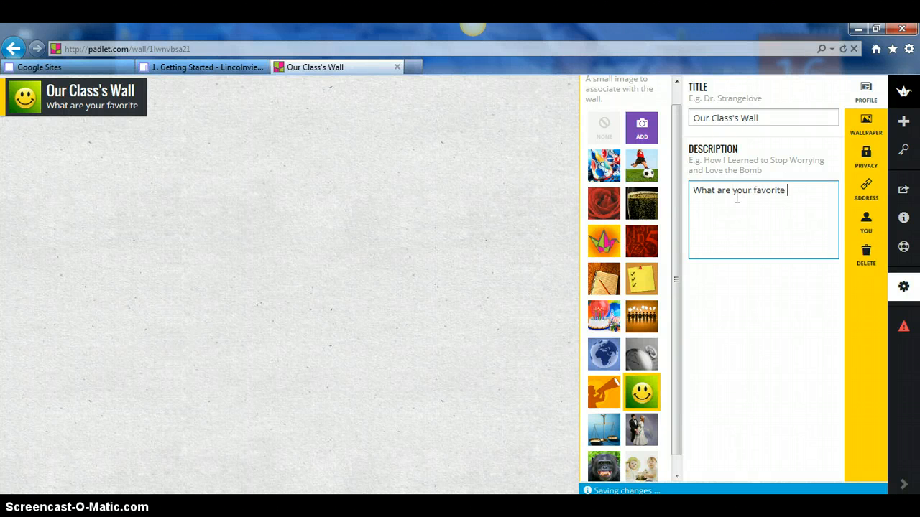
text(parts about the class?)
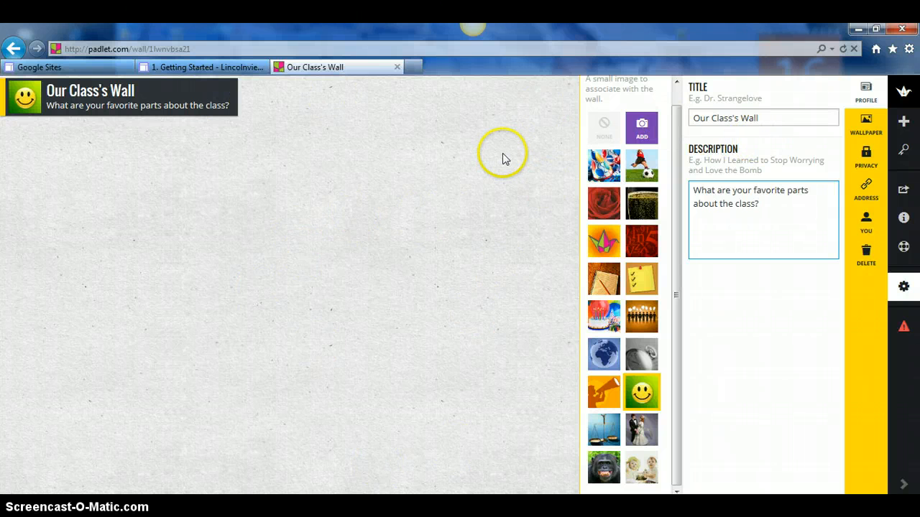
click(866, 94)
- Preview the Blueprint, Confetti, Stars and Matrix wallpapers, then settle on Sky as the background
click(865, 126)
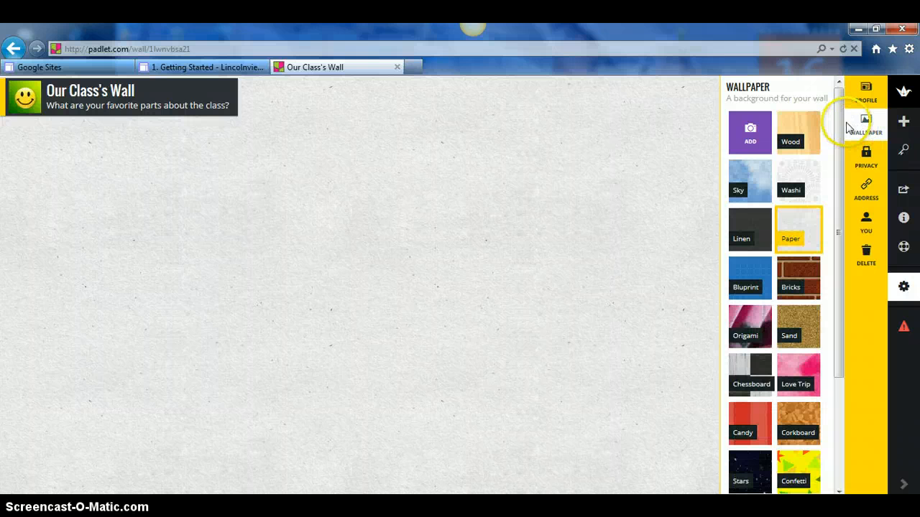
drag(839, 130, 811, 127)
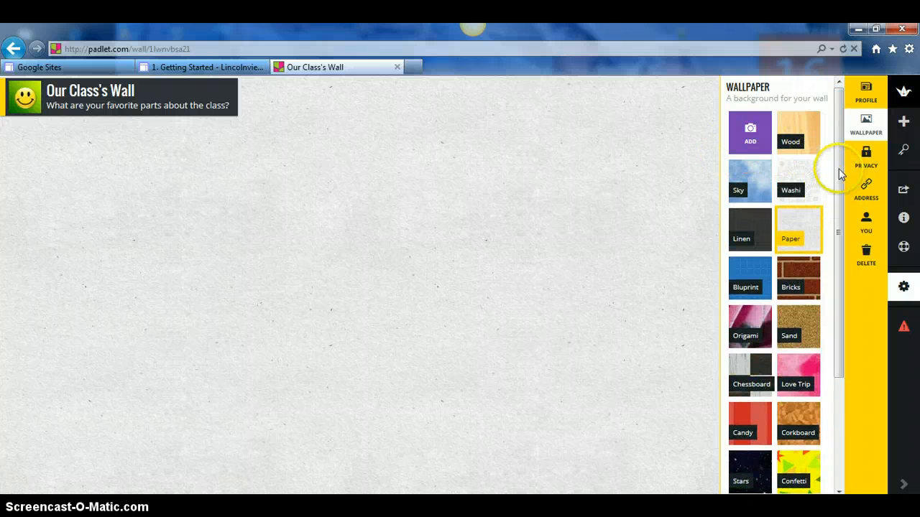
click(752, 192)
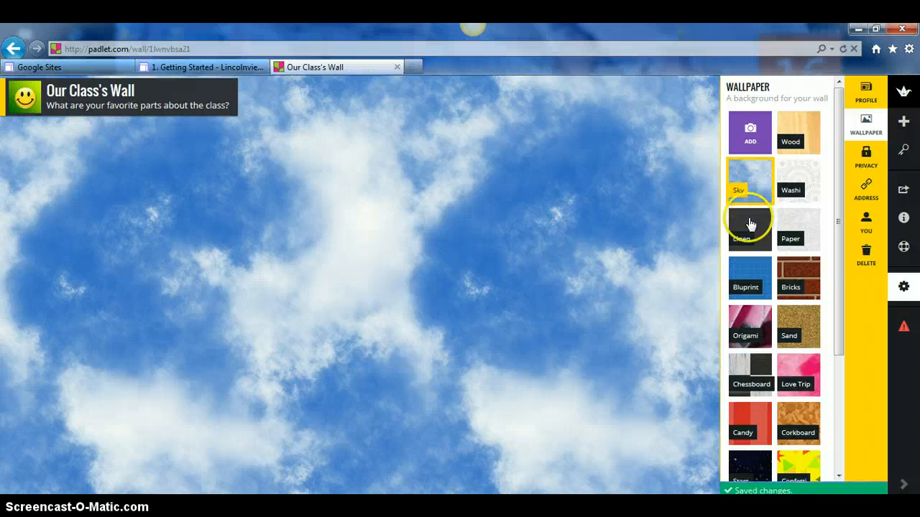
click(740, 286)
scroll(838, 247, down, 3)
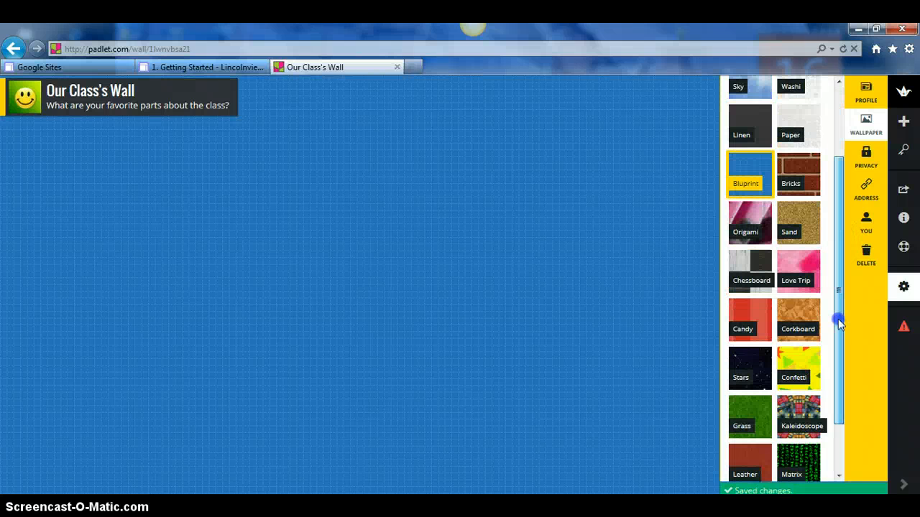
click(803, 354)
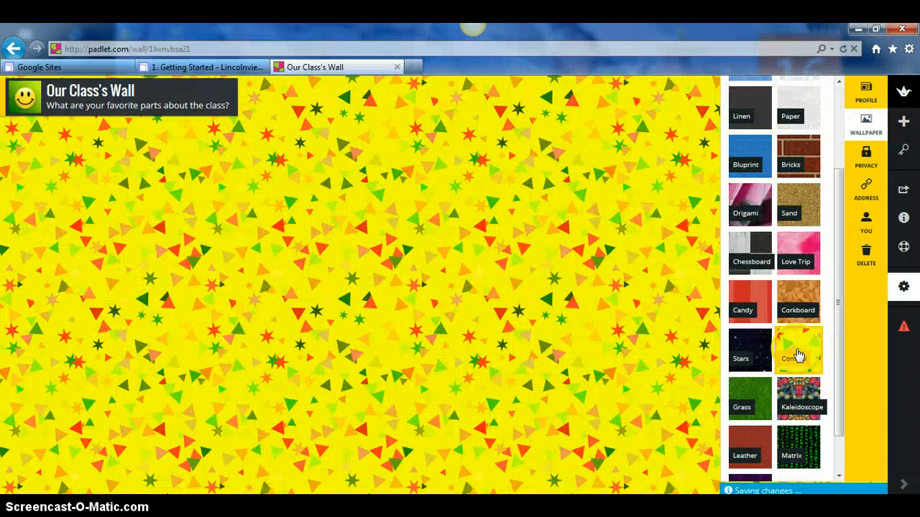
click(759, 356)
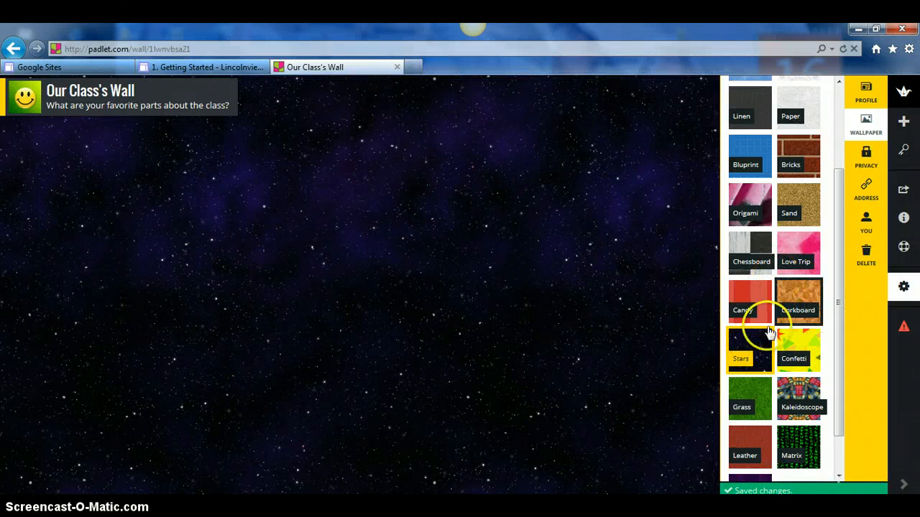
scroll(769, 345, down, 1)
click(807, 407)
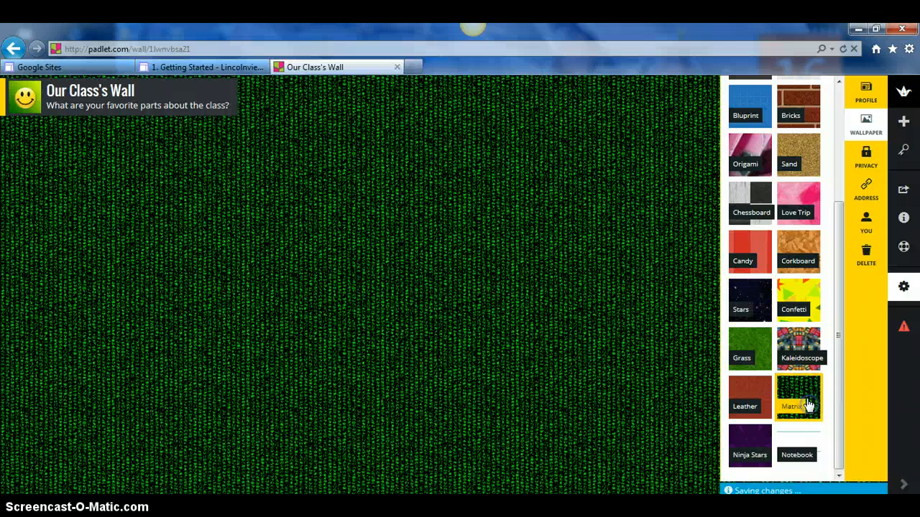
scroll(755, 444, up, 4)
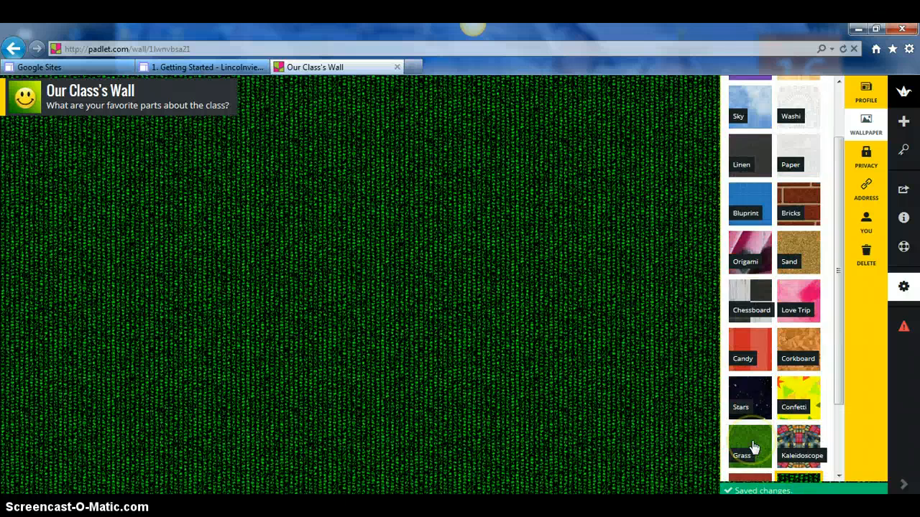
click(747, 183)
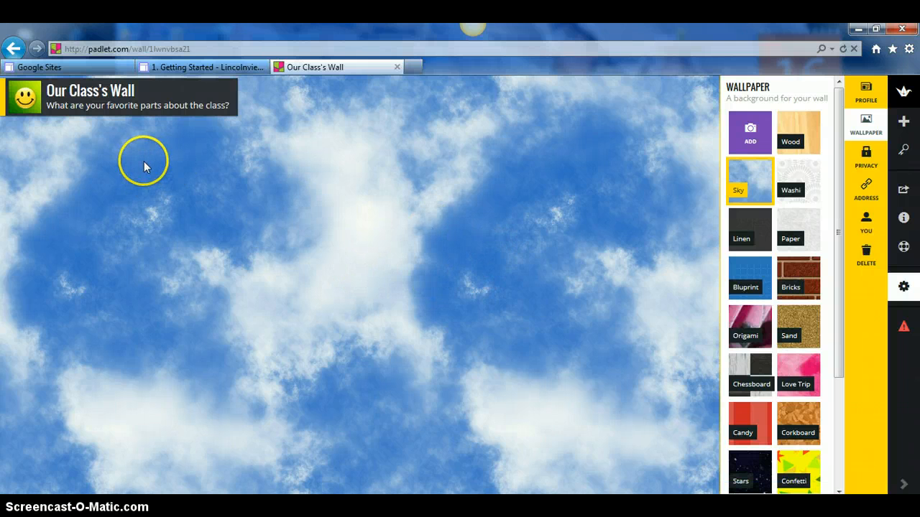
- Add the post 'I like how we do not have to travel to take this class.' and drag it top-left
double_click(305, 155)
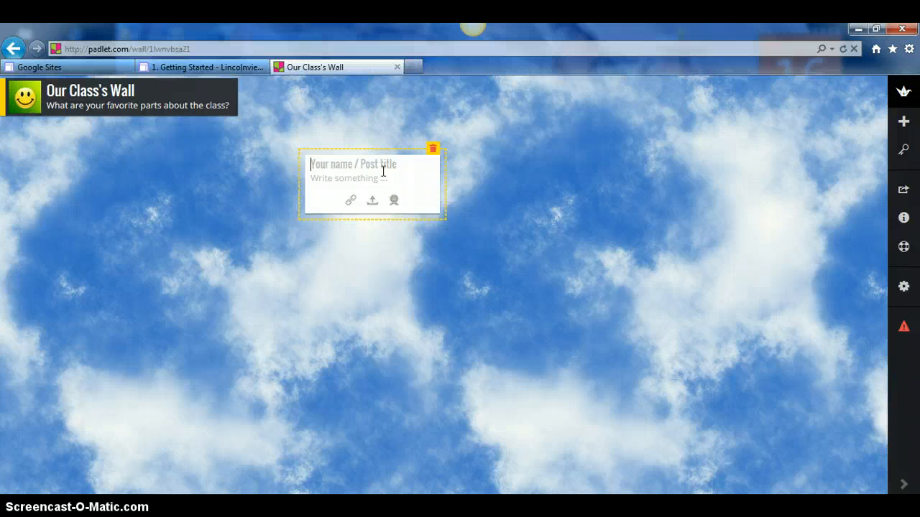
click(380, 175)
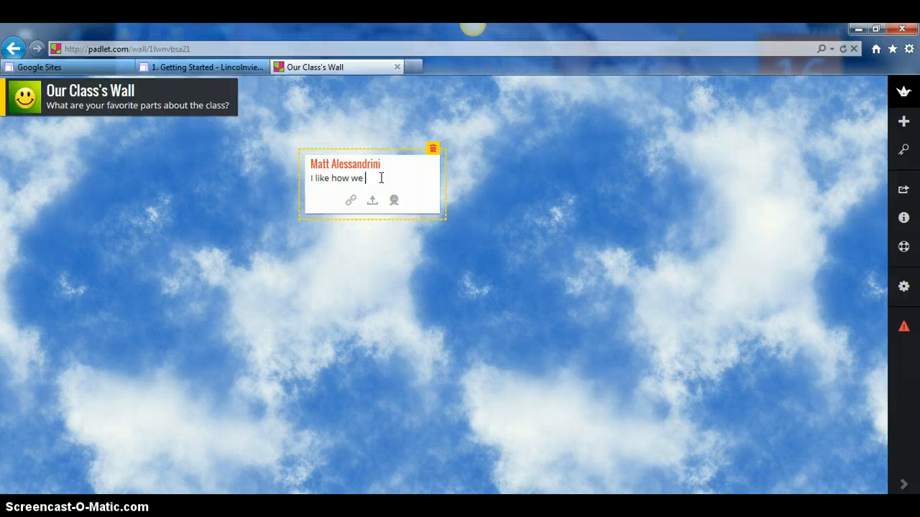
text(tra)
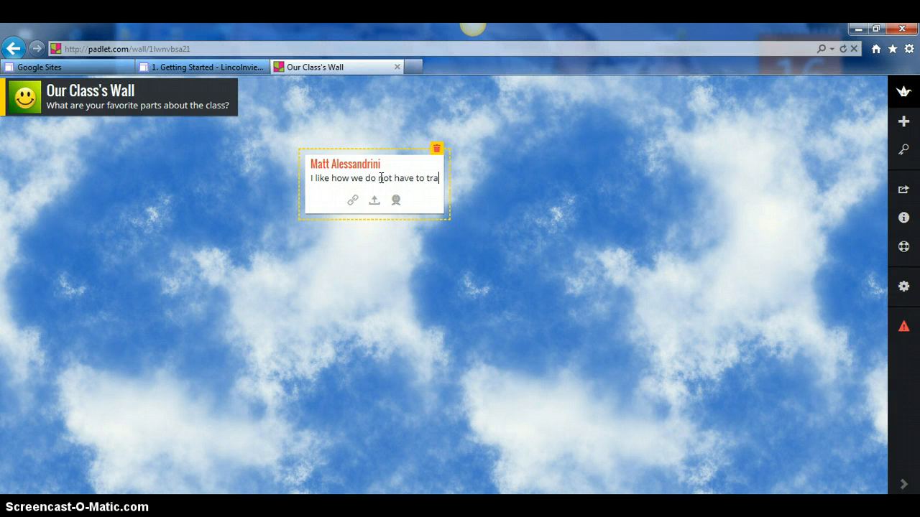
text(vel to take this class.)
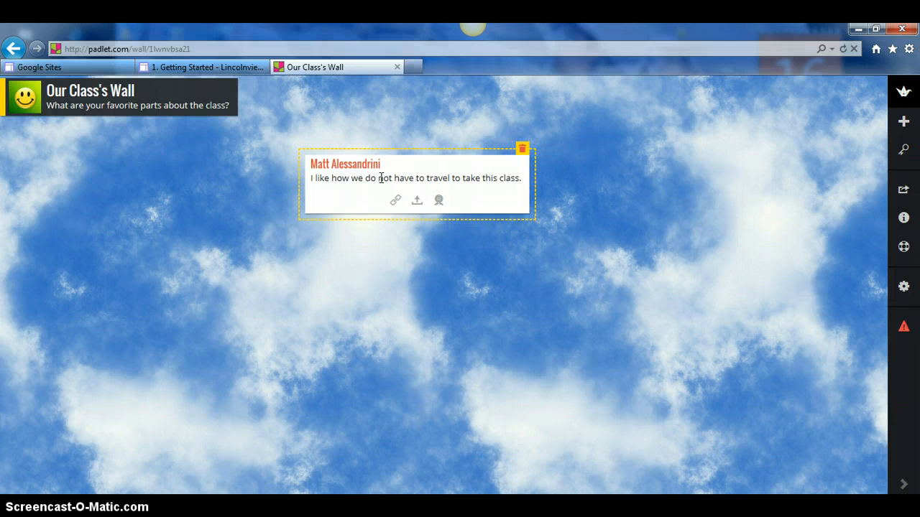
click(345, 242)
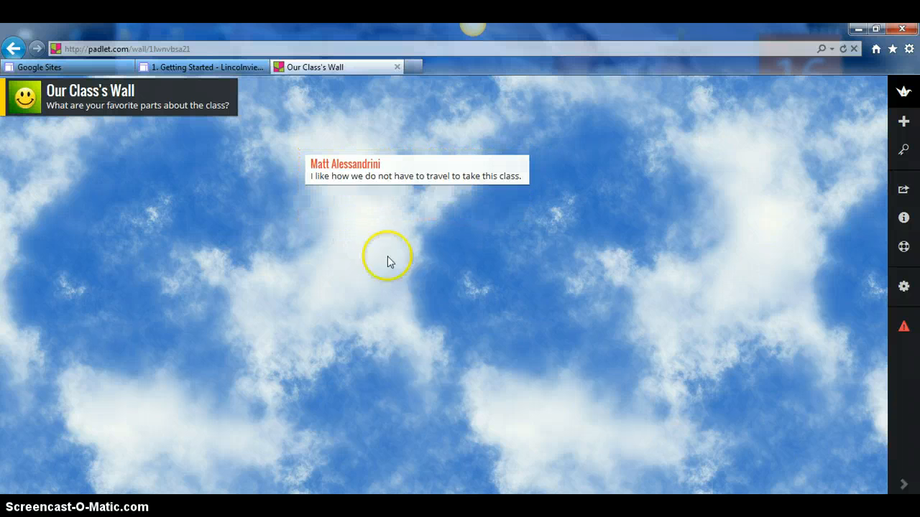
drag(456, 160, 163, 164)
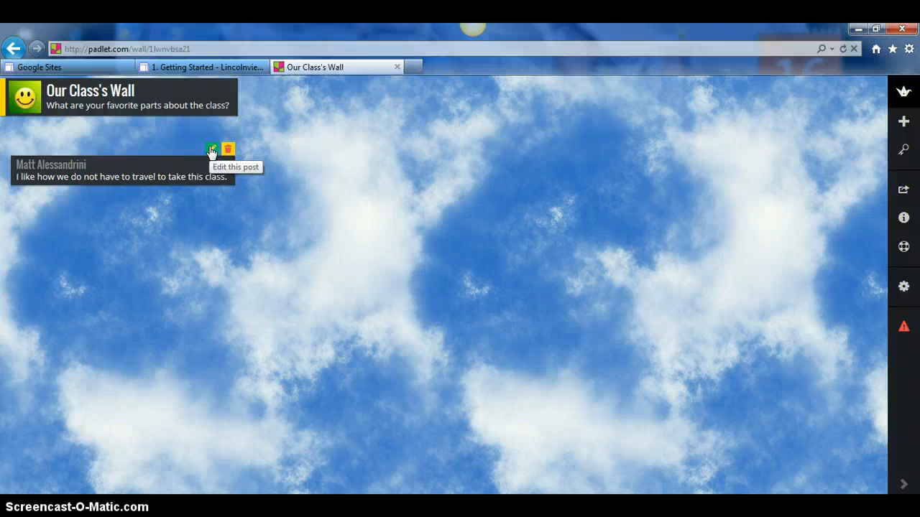
double_click(336, 117)
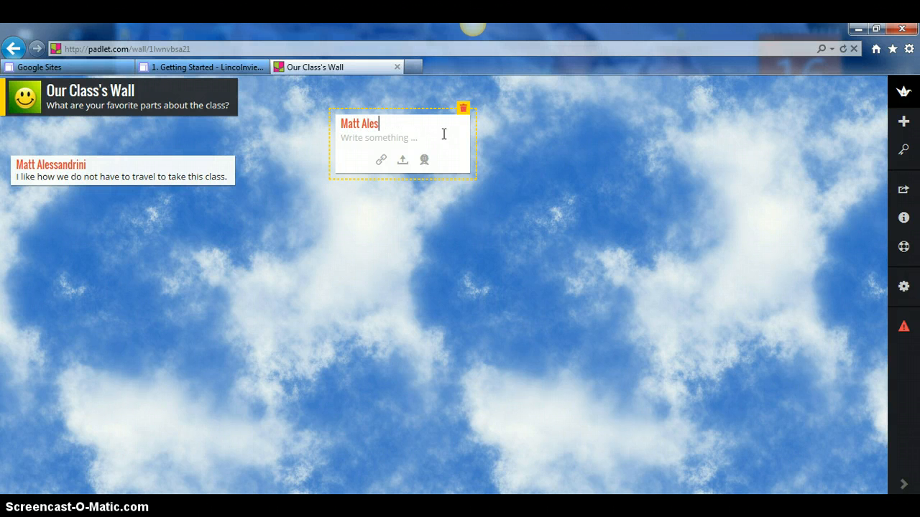
click(384, 142)
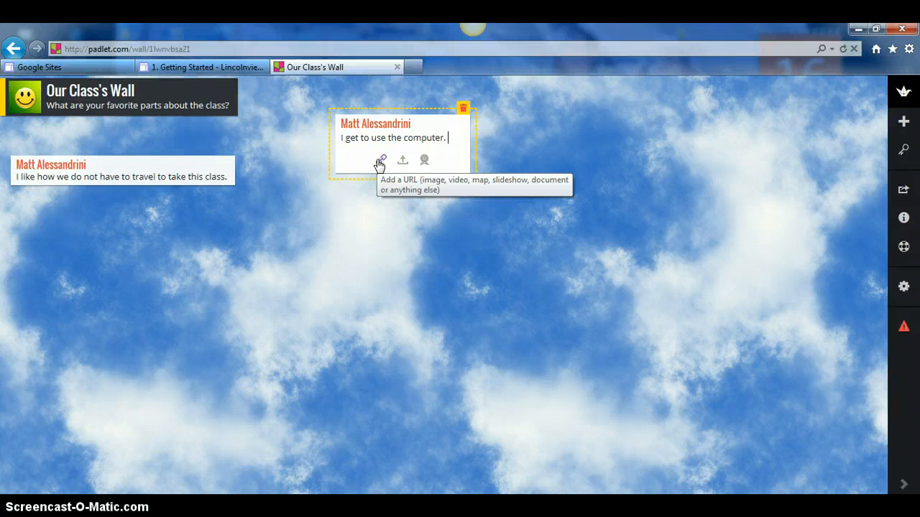
click(378, 162)
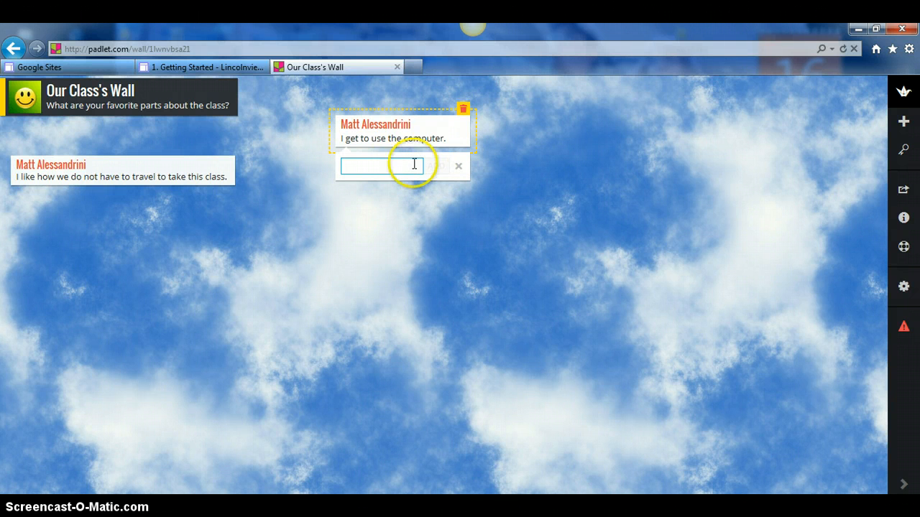
click(414, 163)
text(www.google.com)
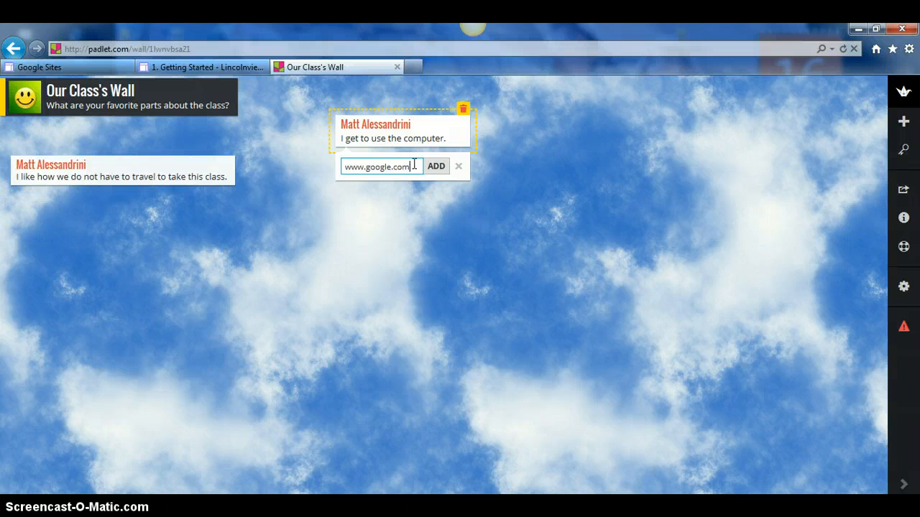
click(434, 166)
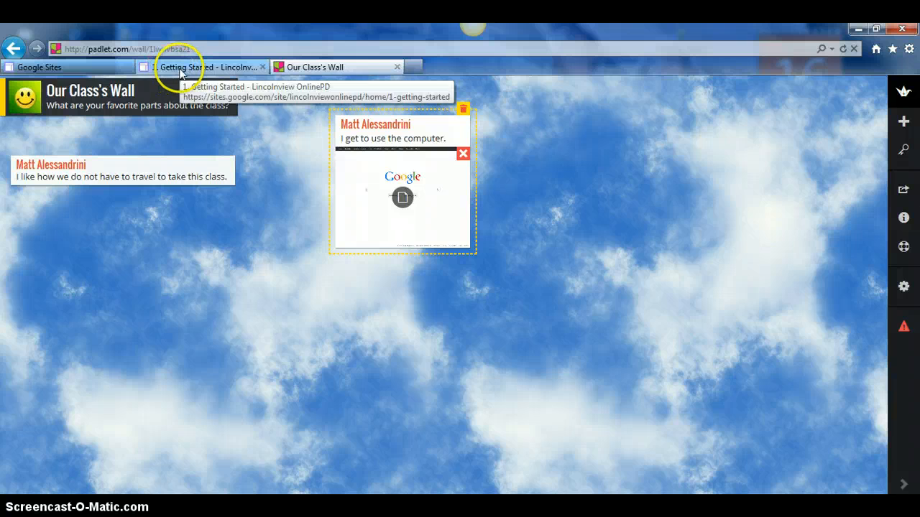
click(105, 67)
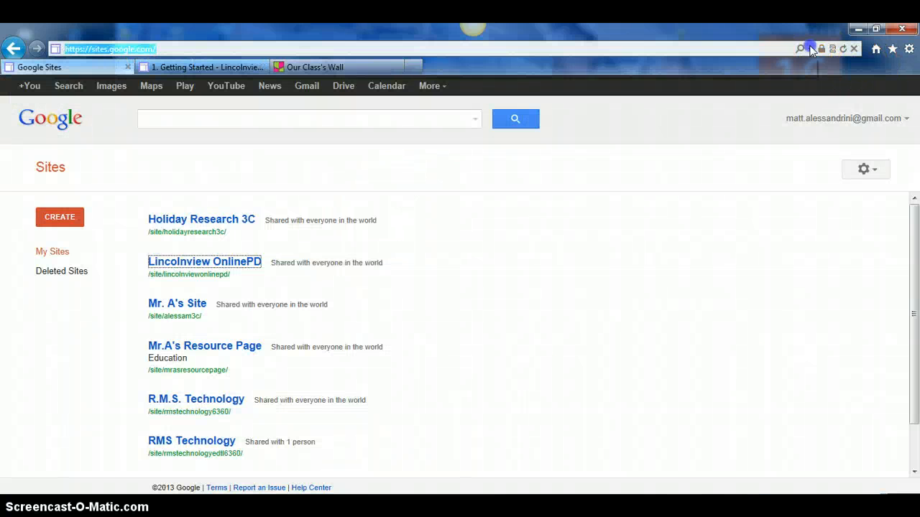
click(810, 49)
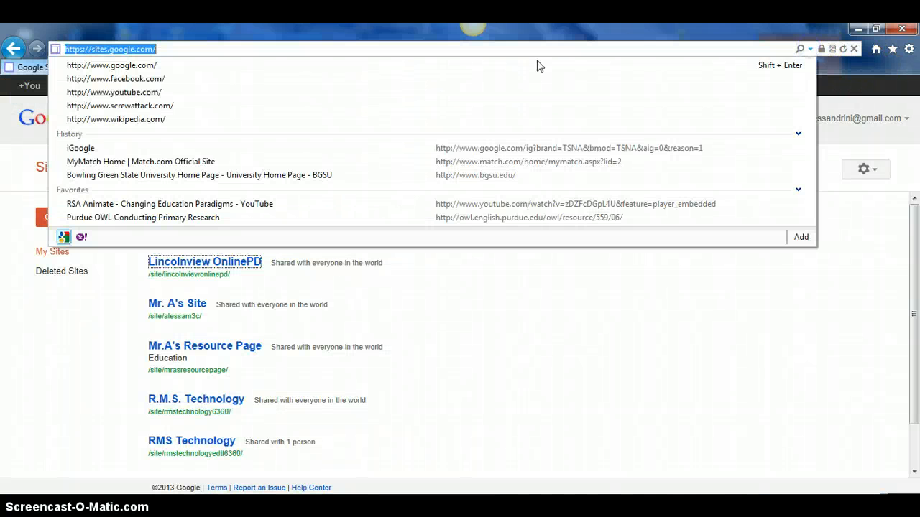
- Search YouTube for 'wallwisher', then open and pause the Wallwisher in the Classroom video
click(142, 94)
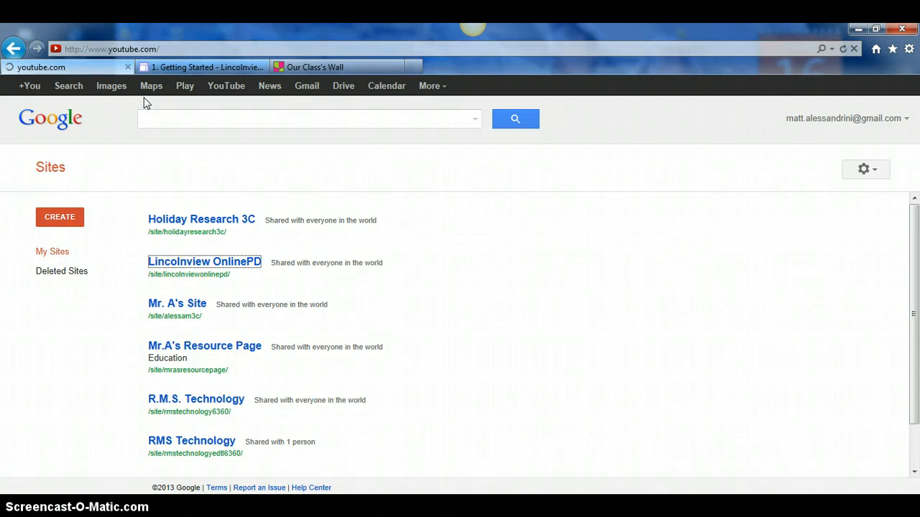
click(152, 109)
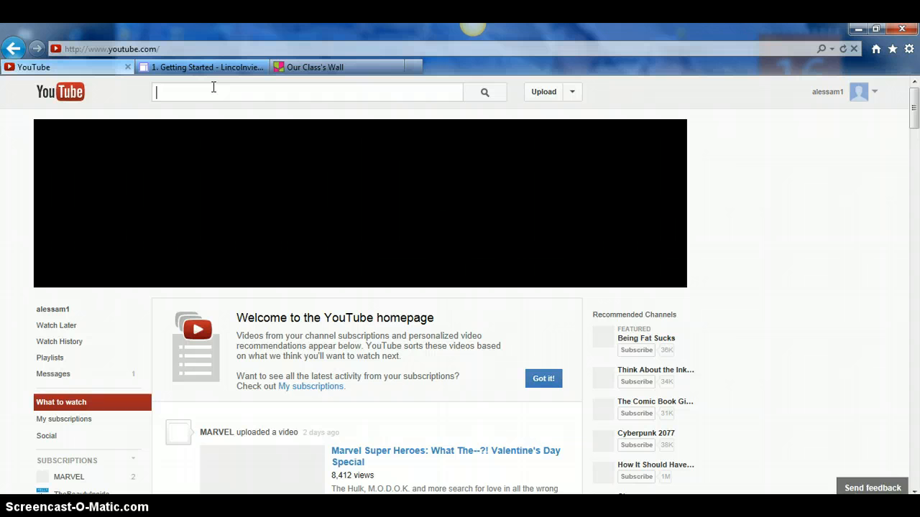
text(wallwisher)
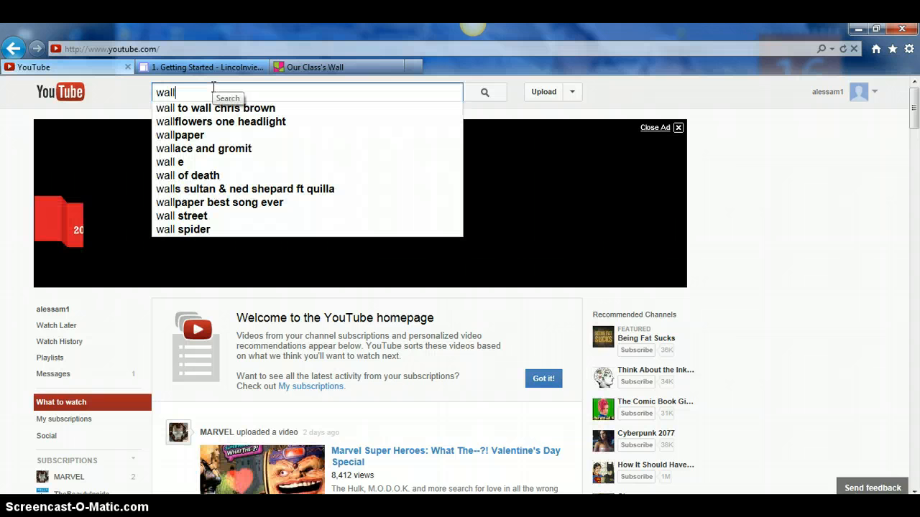
key(Return)
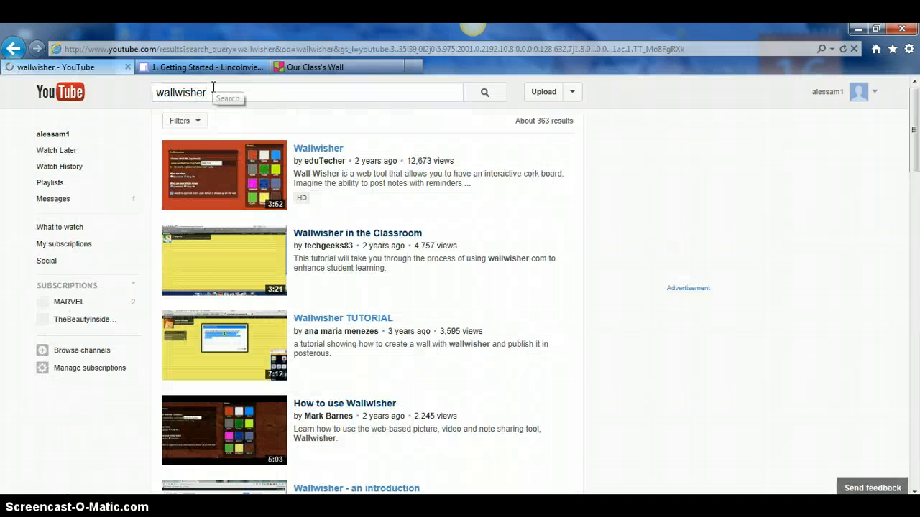
click(313, 233)
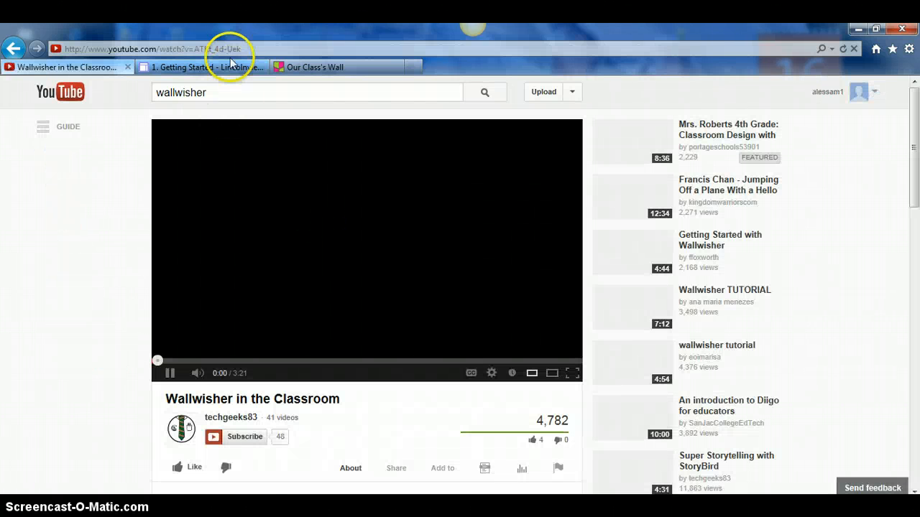
click(171, 373)
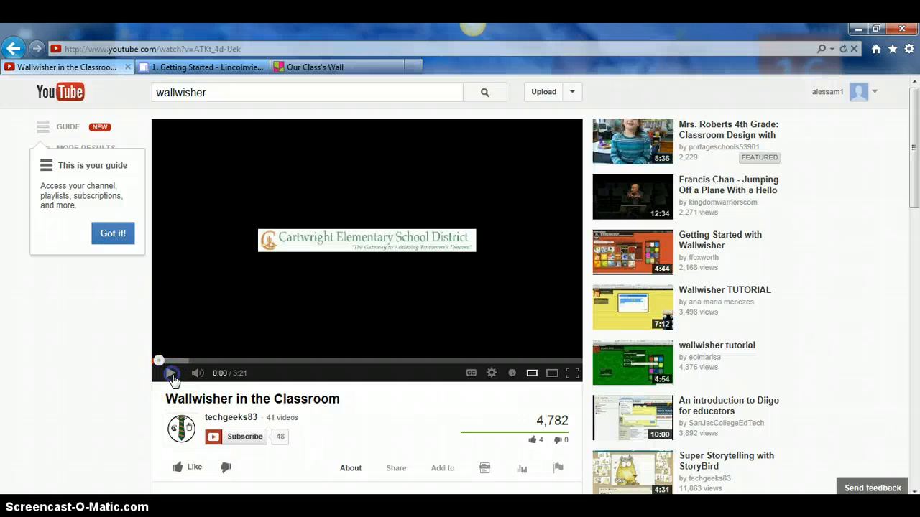
- Copy the video's web address and return to the Padlet wall
click(247, 51)
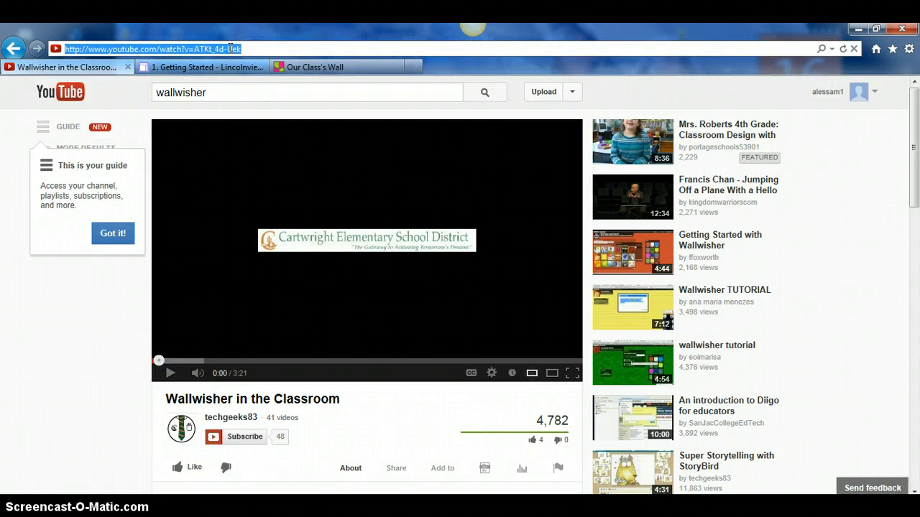
right_click(230, 48)
click(256, 89)
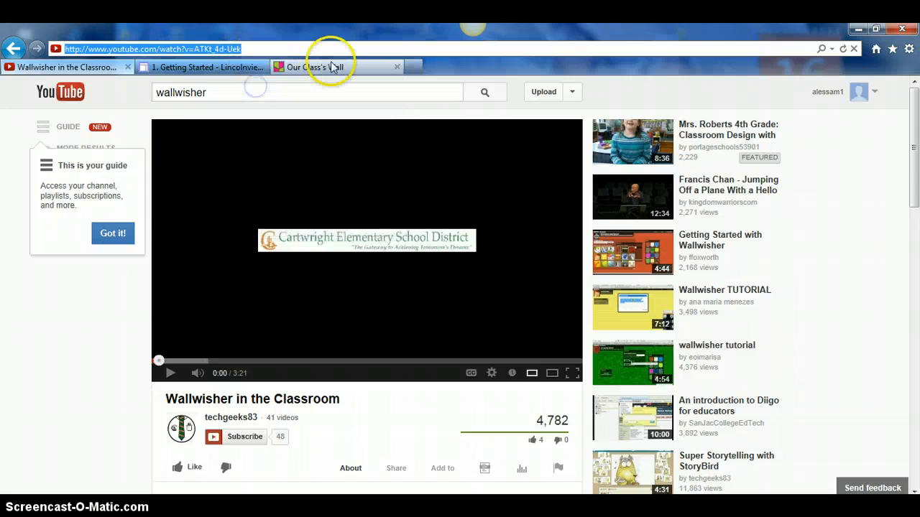
click(332, 67)
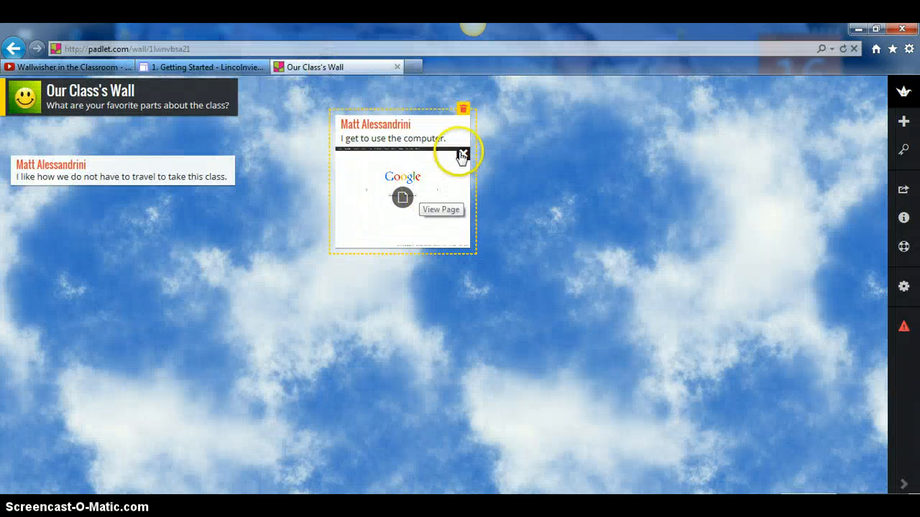
- Replace the second post's Google link with the pasted Wallwisher in the Classroom video address
click(461, 155)
click(371, 161)
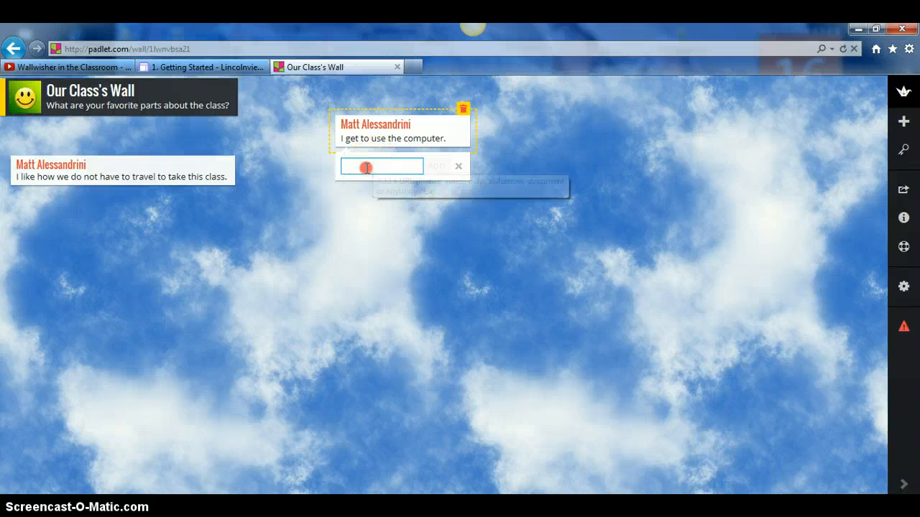
right_click(366, 167)
click(390, 226)
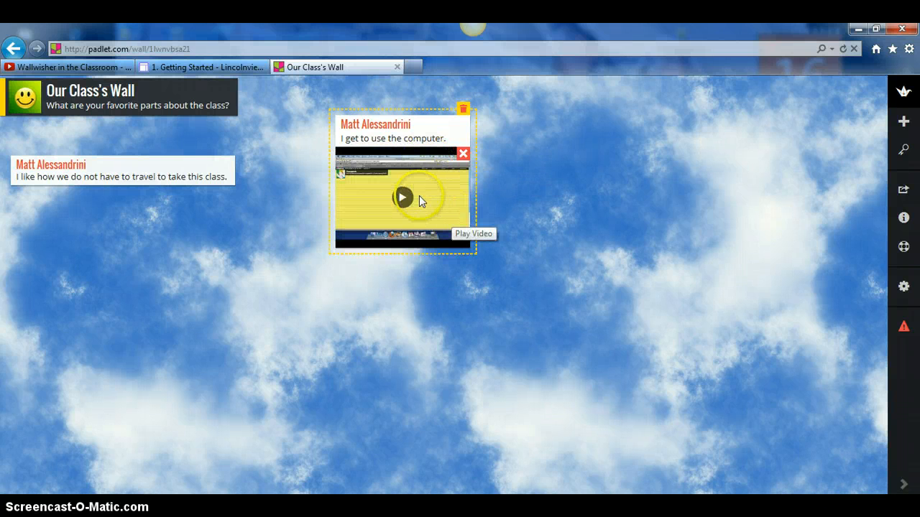
click(535, 220)
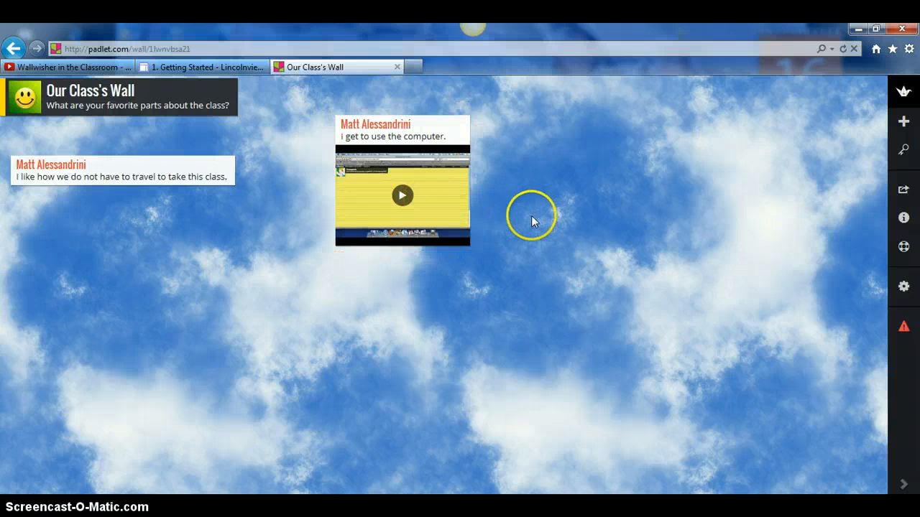
- Play the embedded video from the post's expanded view, then pause and close it
click(417, 235)
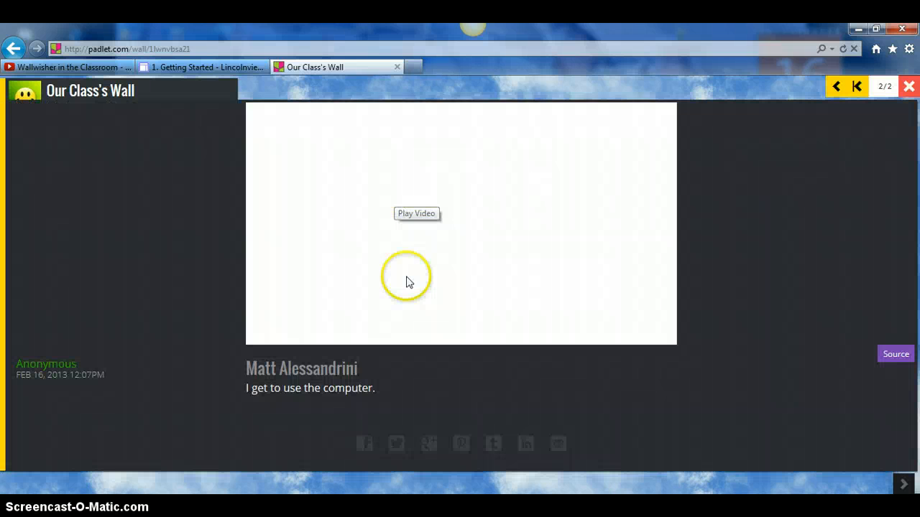
click(413, 293)
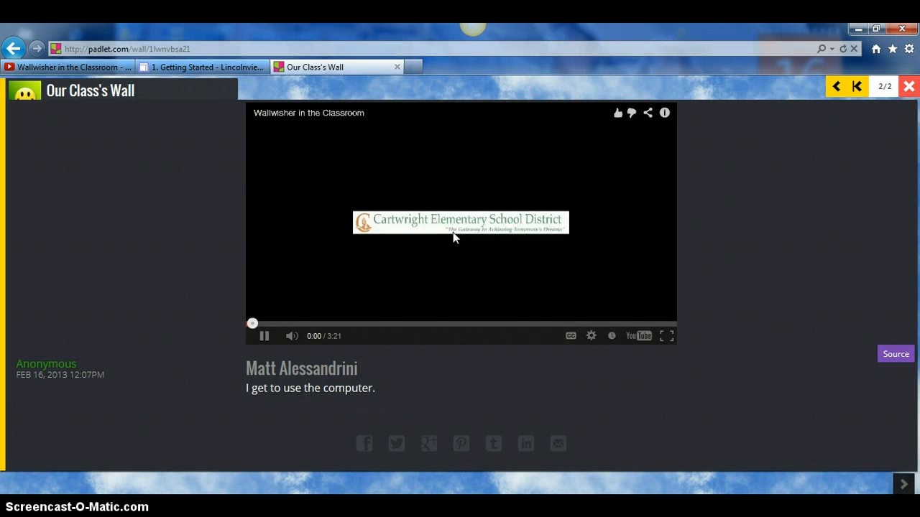
click(266, 338)
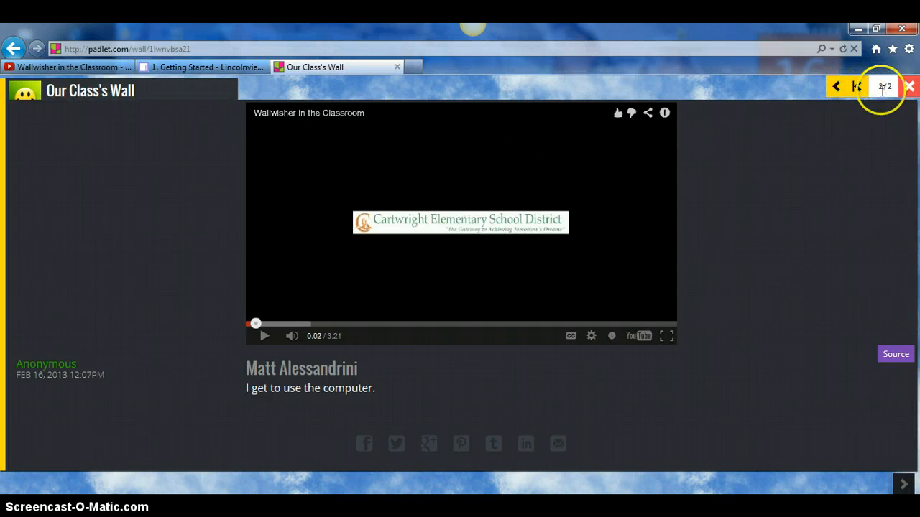
click(908, 87)
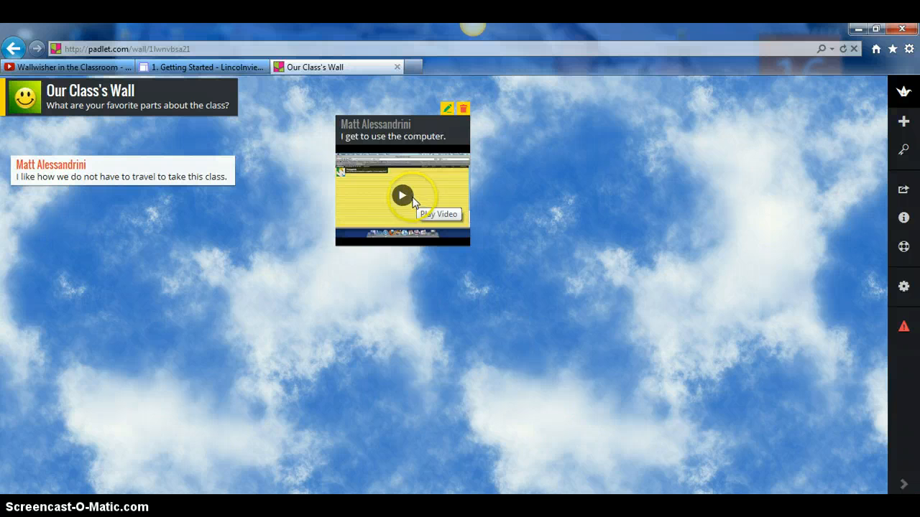
- Place the video post below the first one and add 'I like how we work with many different technologies.'
drag(437, 172, 219, 263)
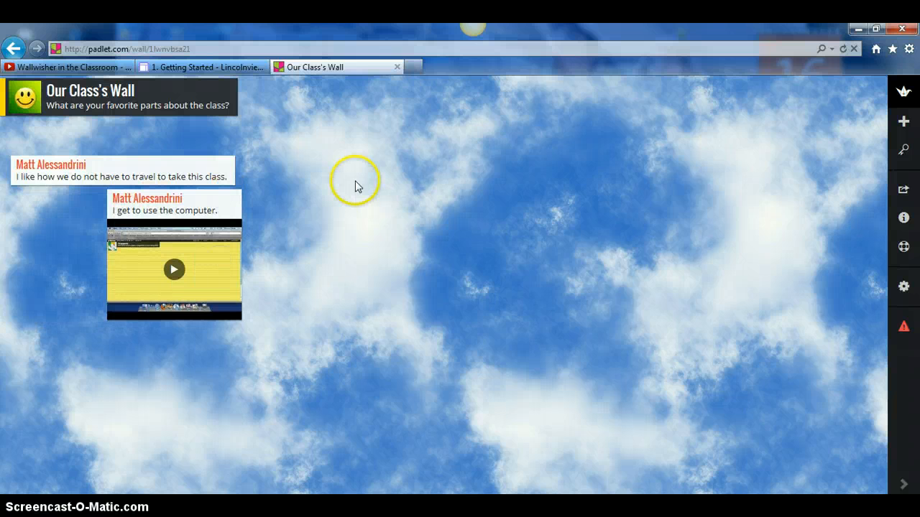
double_click(357, 185)
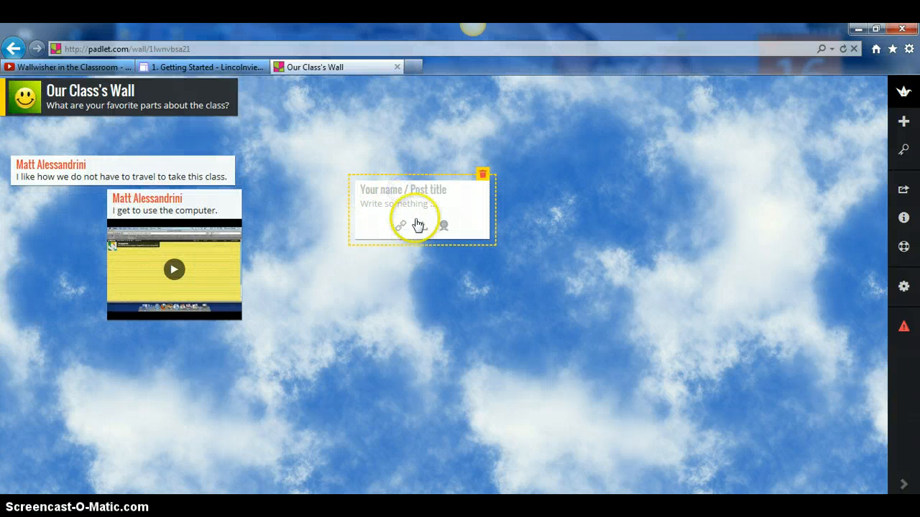
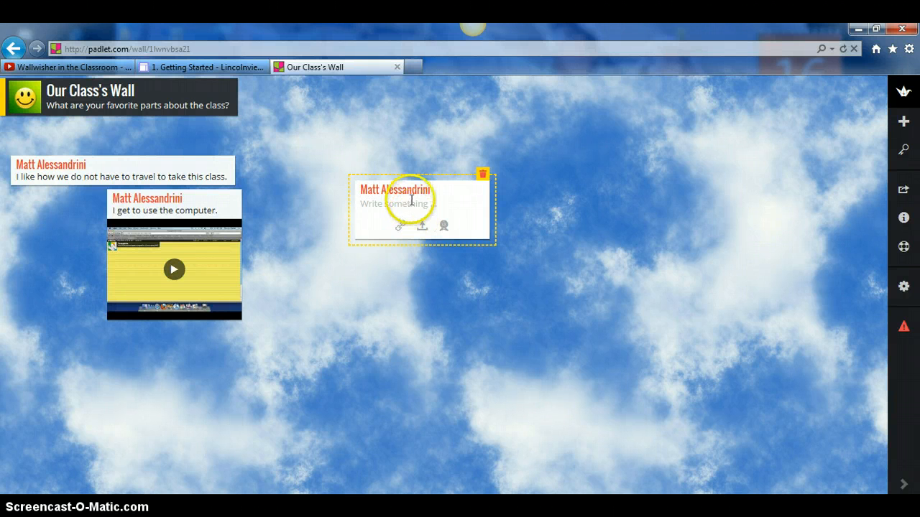
click(411, 201)
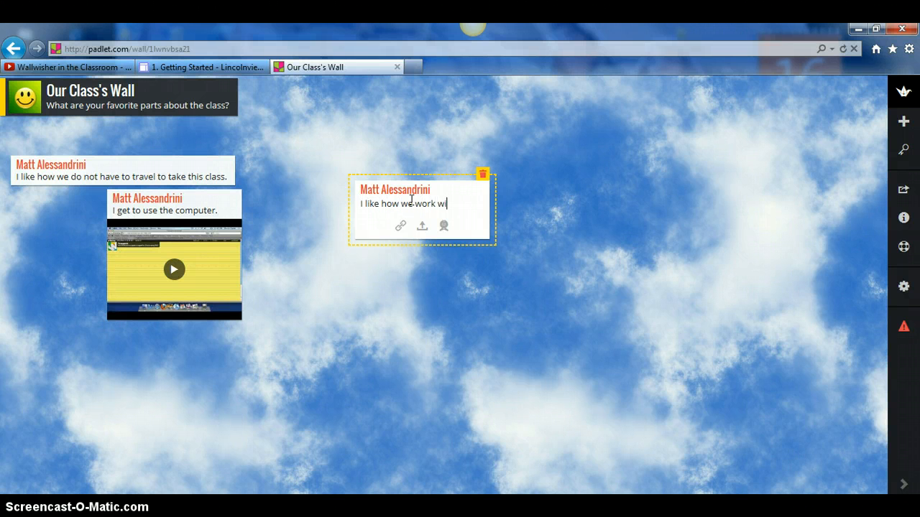
text(I like how we work with many different )
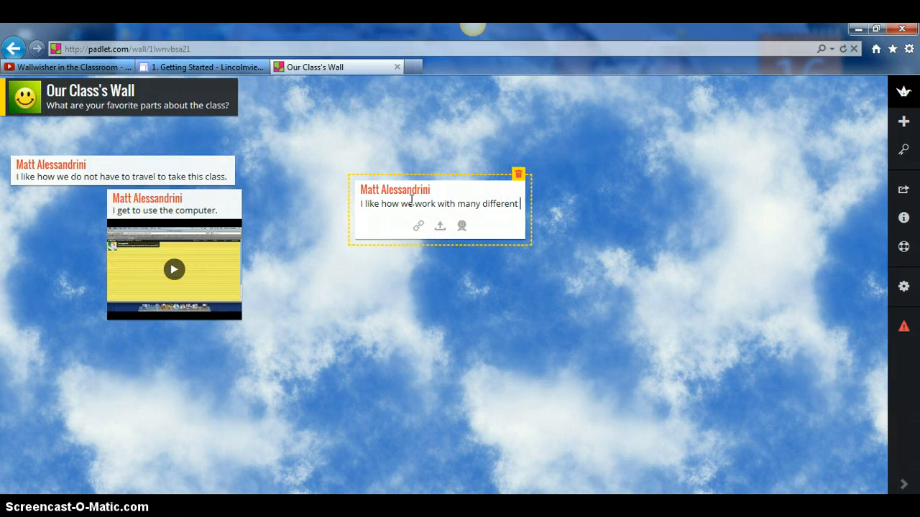
text(technologies.)
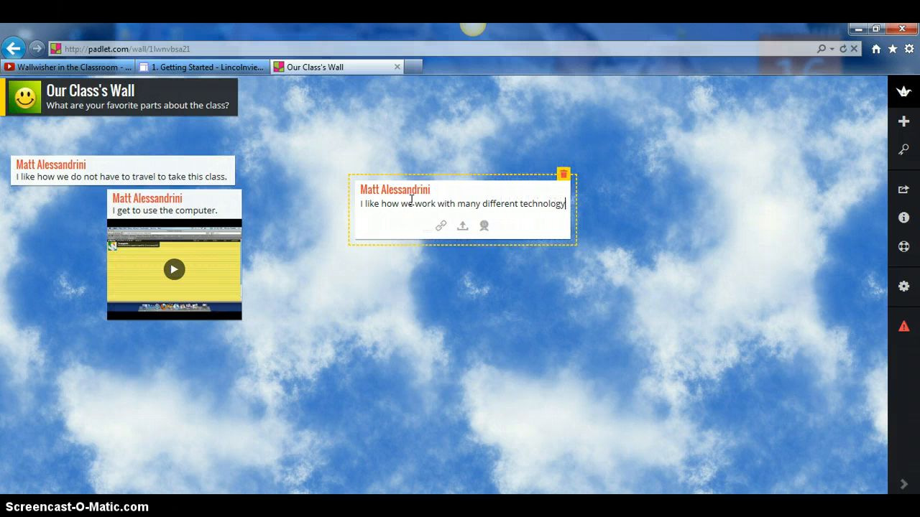
click(458, 296)
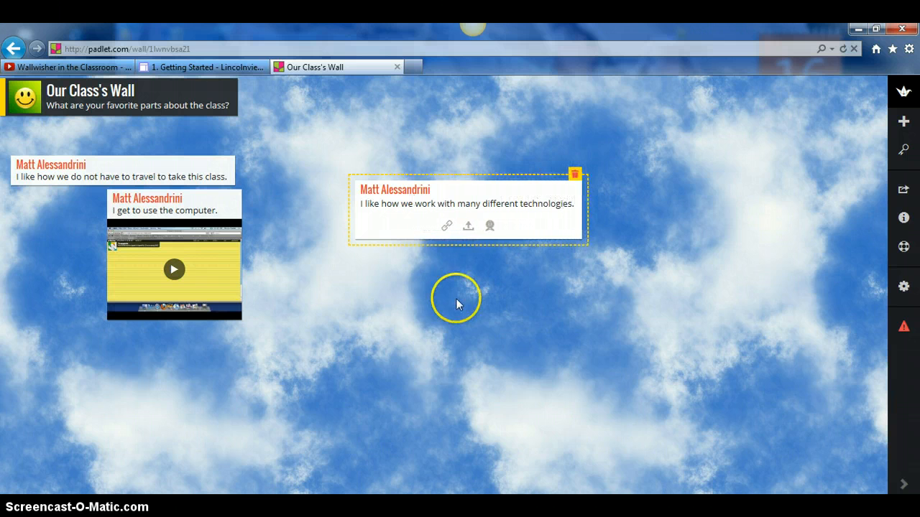
- View the technologies post expanded, then drag it up and left near the wall's top
click(480, 217)
click(484, 201)
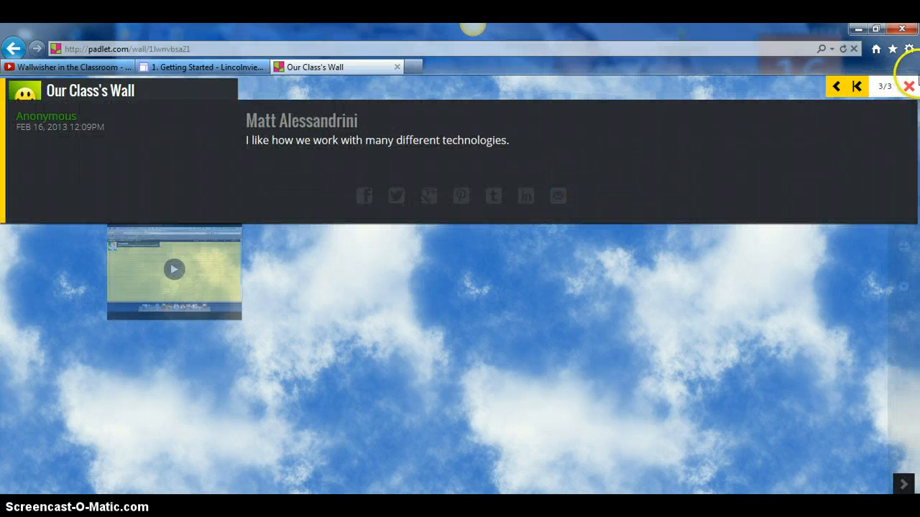
click(908, 87)
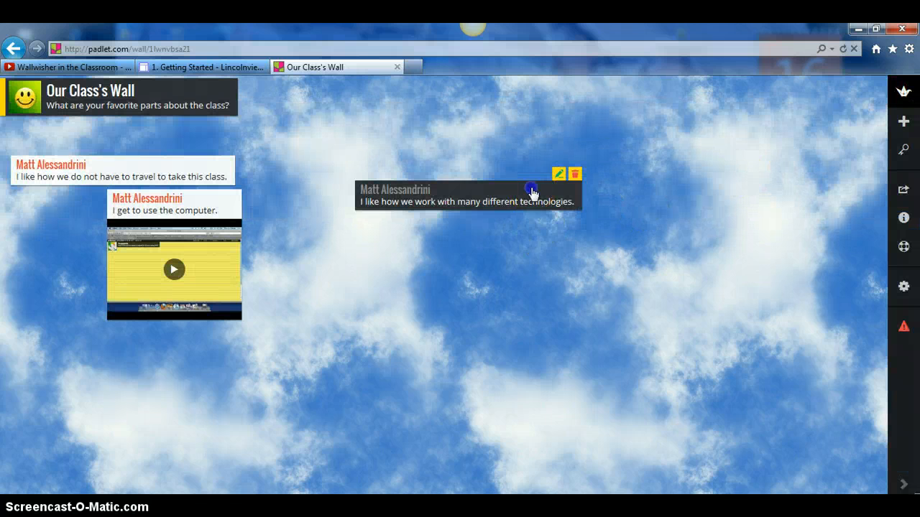
drag(532, 192, 441, 138)
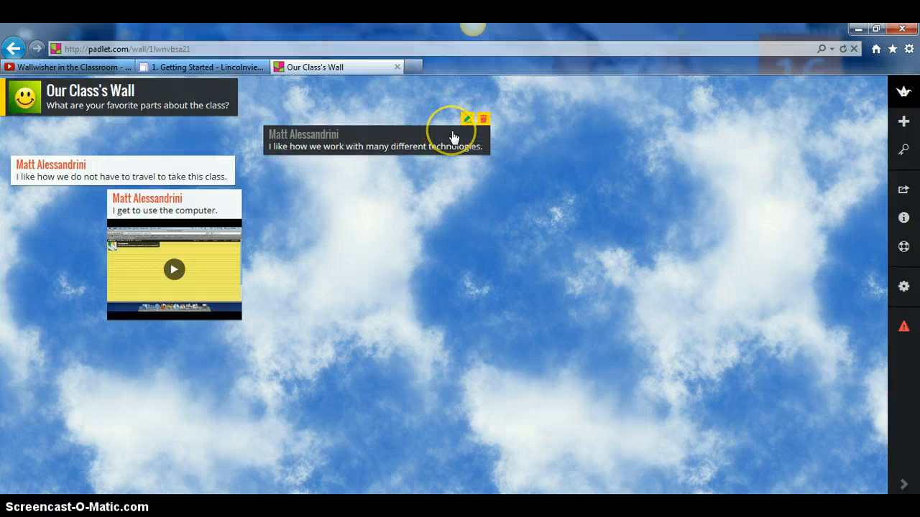
- Attach this is halloween.jpg from Pictures > 2011-07-14 to the technologies post
click(467, 119)
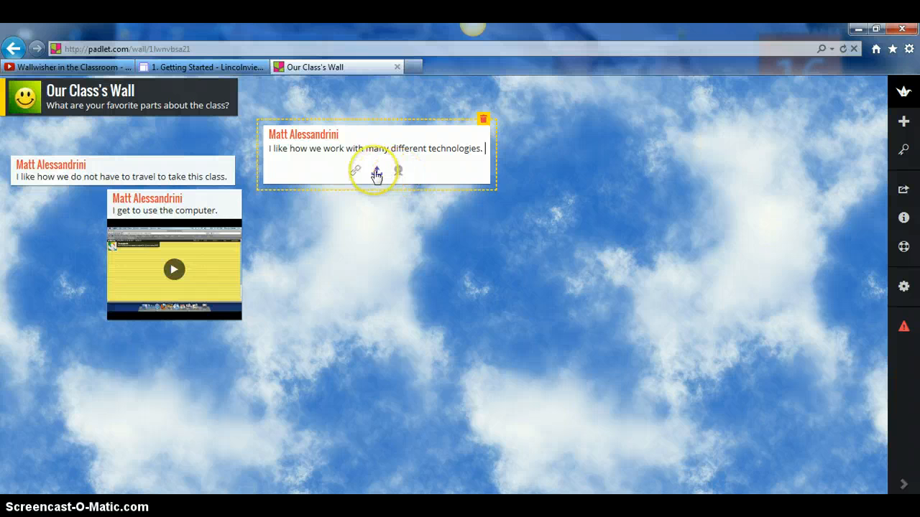
click(375, 174)
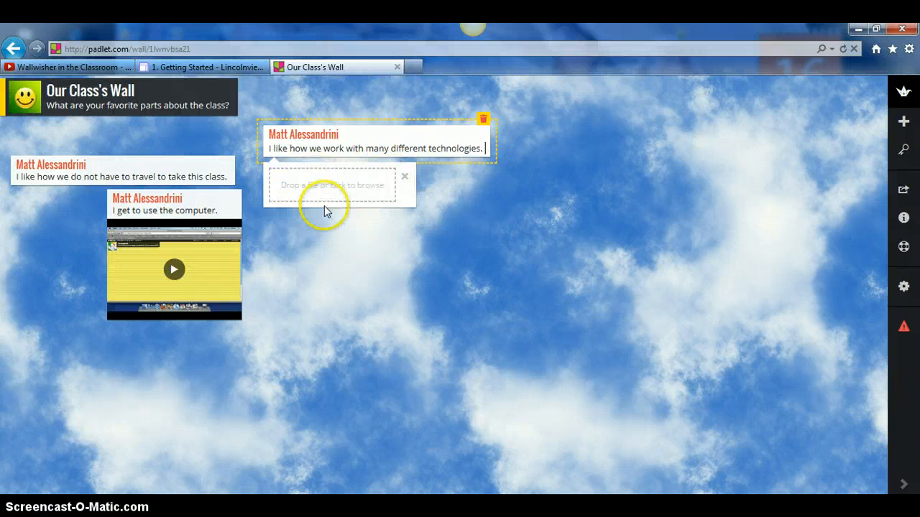
click(353, 187)
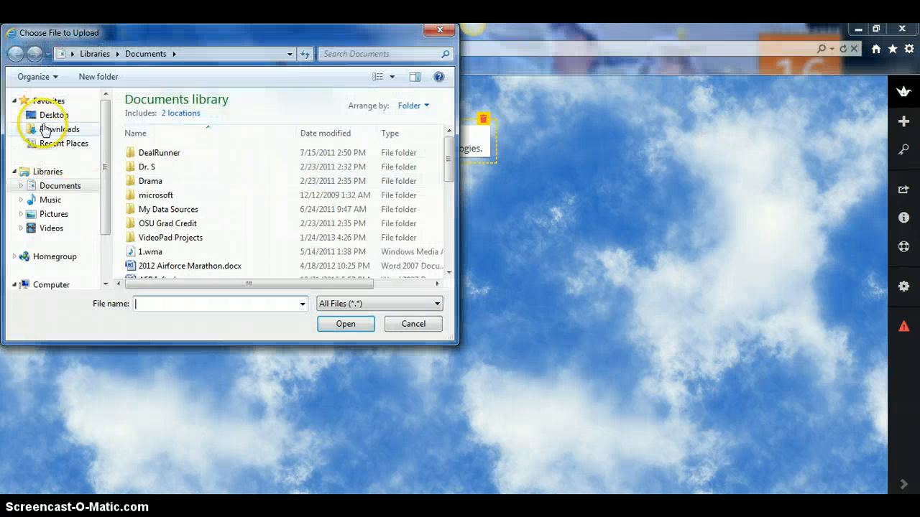
click(49, 214)
click(155, 175)
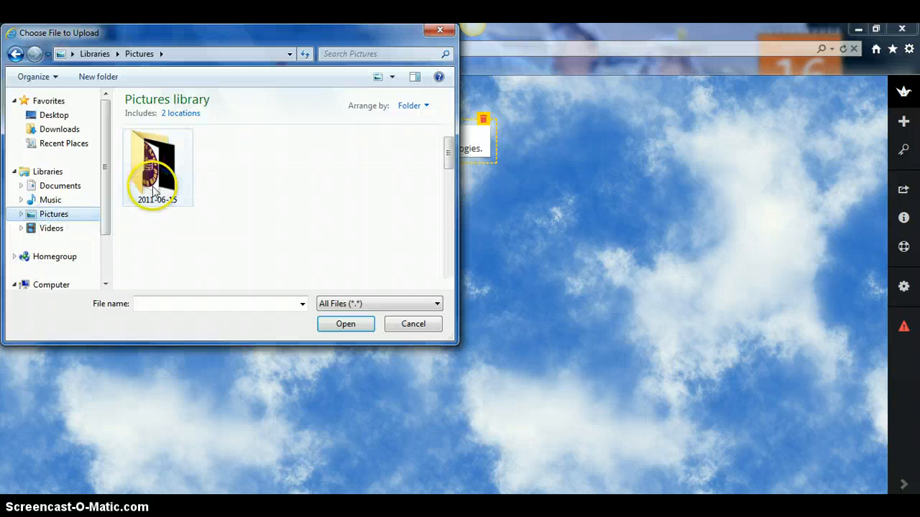
click(236, 178)
double_click(236, 179)
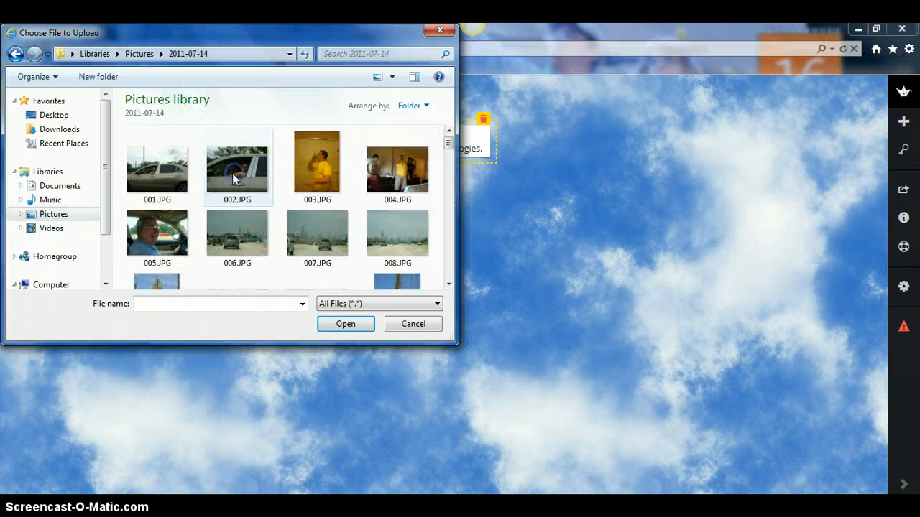
scroll(242, 175, down, 10)
scroll(280, 202, down, 3)
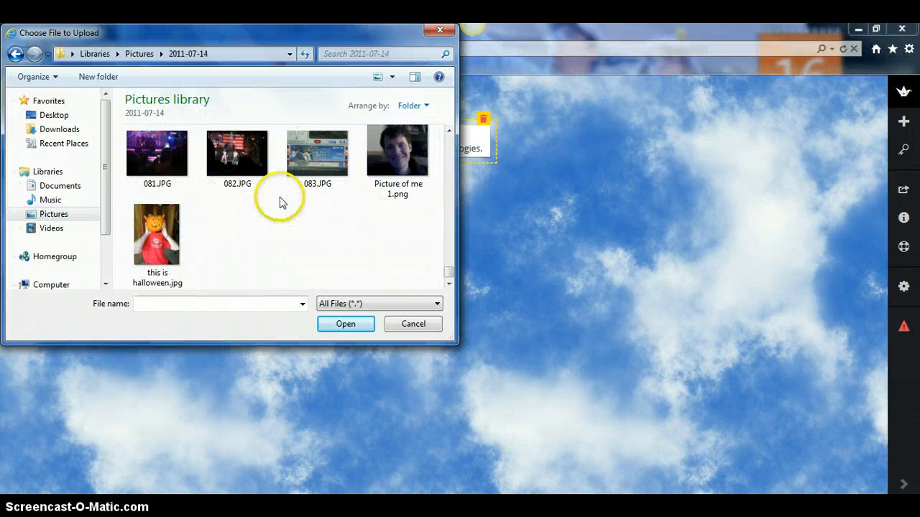
double_click(141, 235)
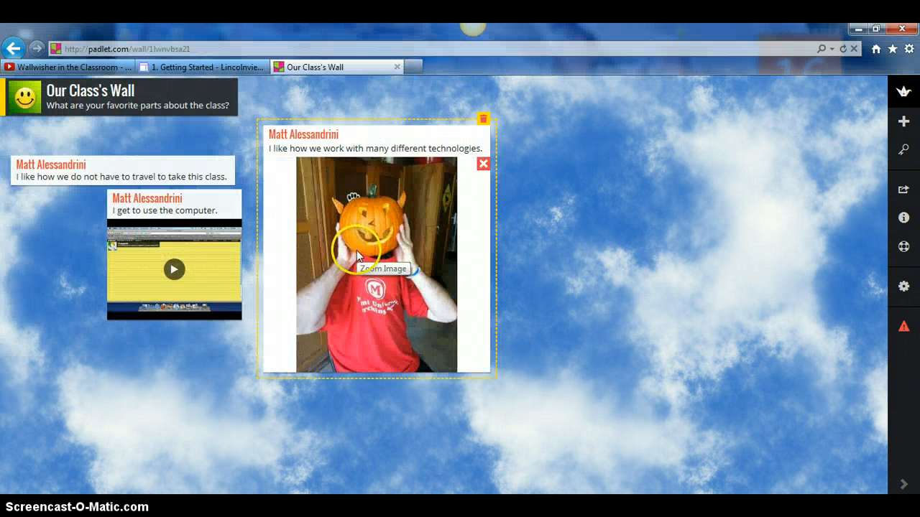
click(567, 168)
- Create a post on the wall's right reading 'I like how I have the freedom to use anything I want in this class.'
double_click(573, 166)
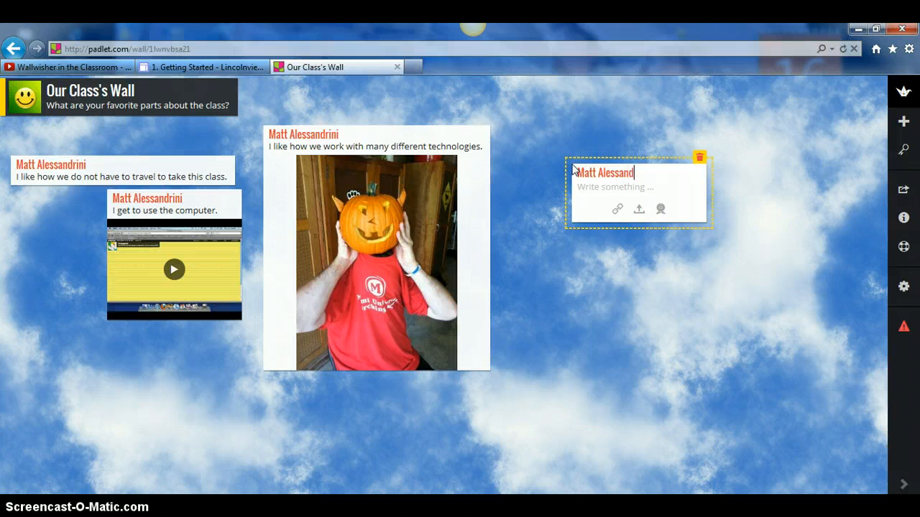
click(644, 188)
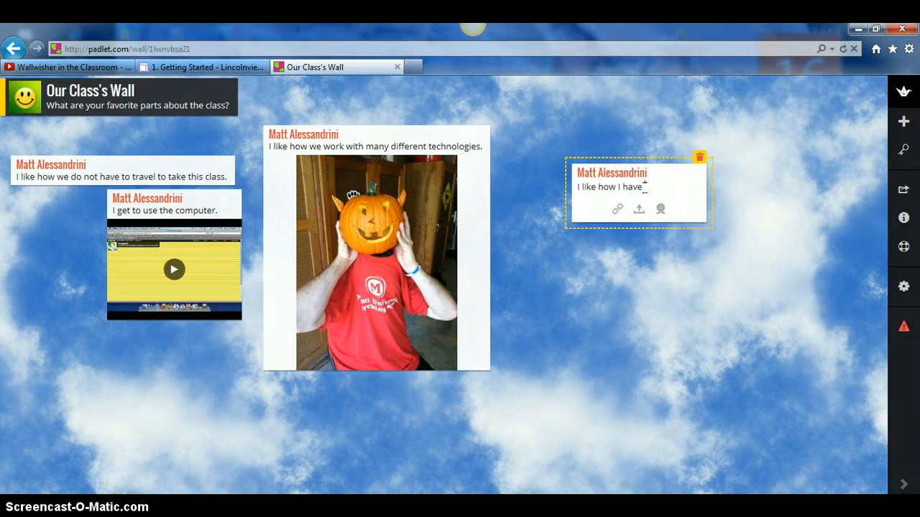
text(I like how I have the freedom to )
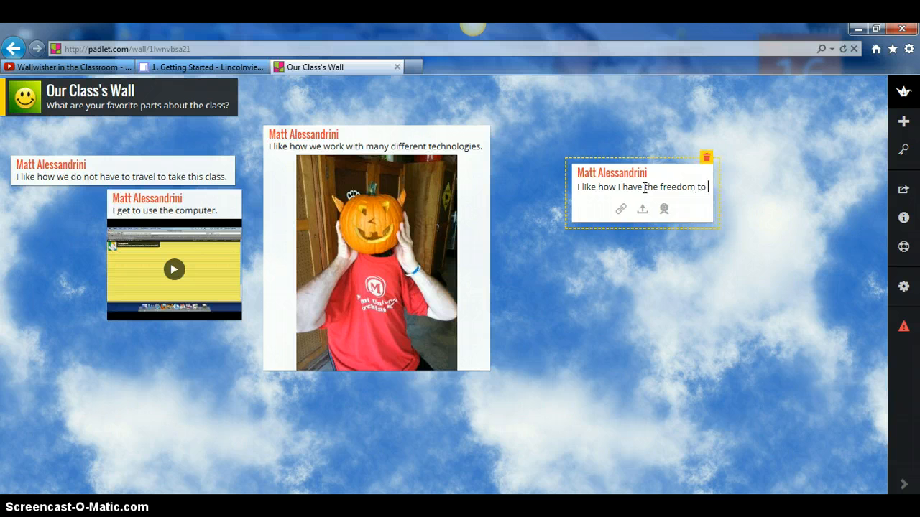
text(use )
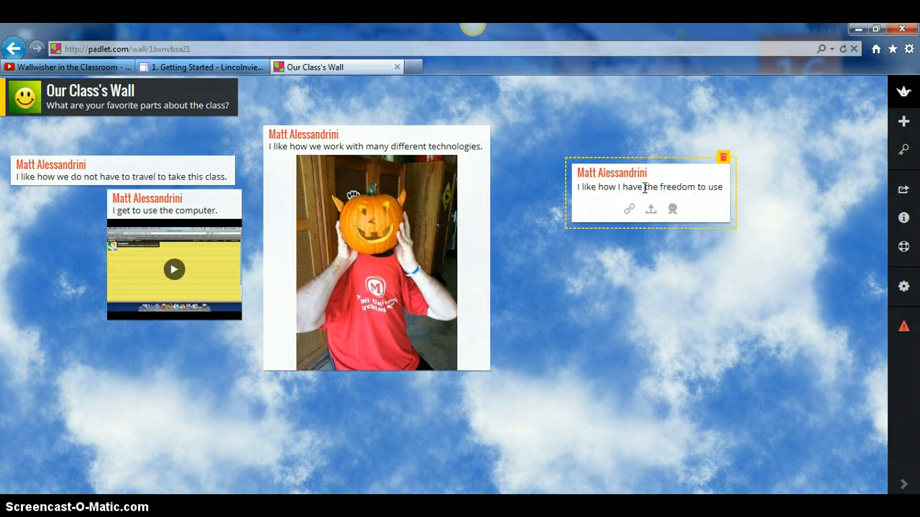
text(anything)
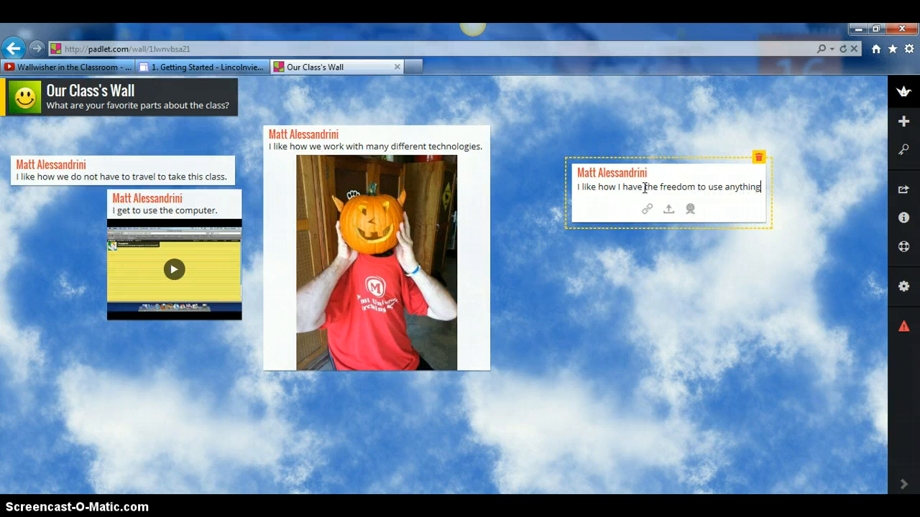
text( I want in)
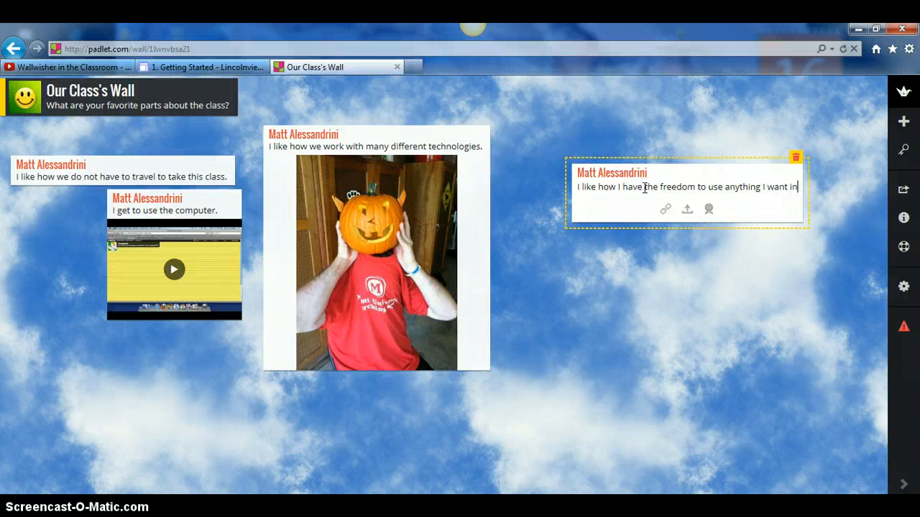
text( this class.)
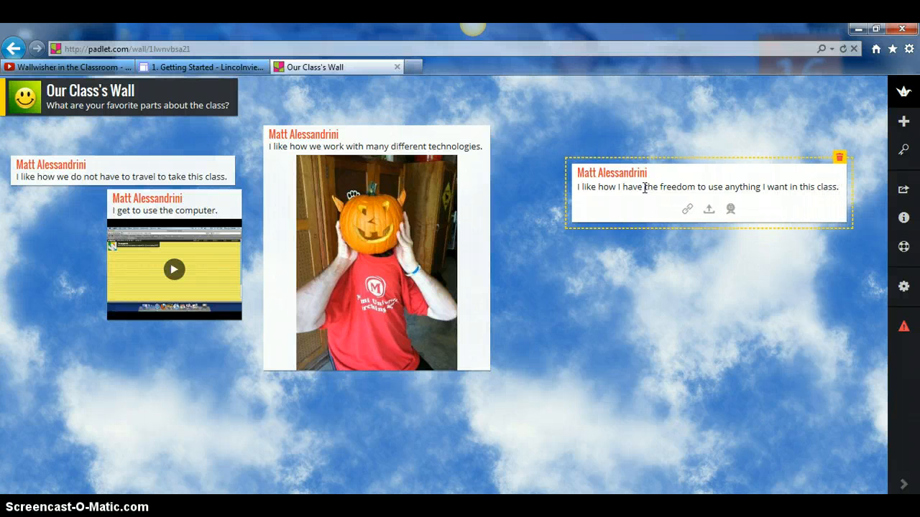
- Take a webcam photo for the new post after allowing camera access
click(732, 215)
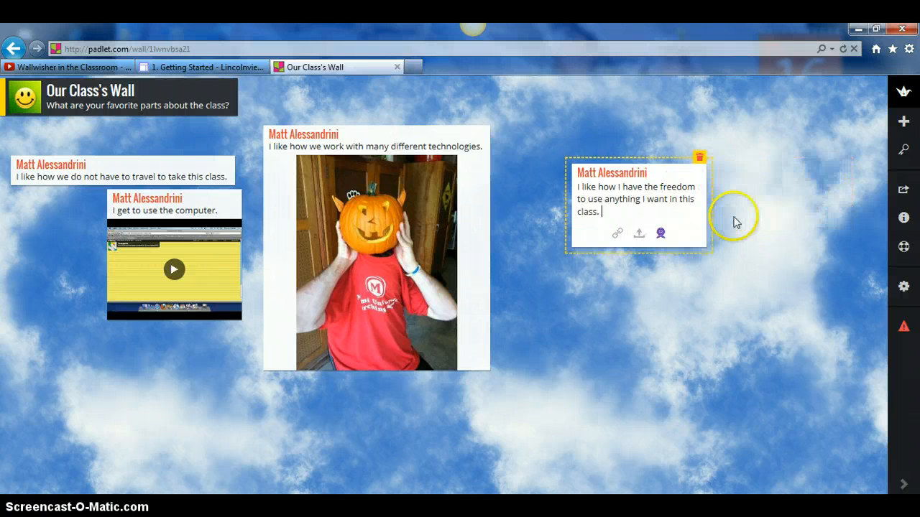
click(662, 236)
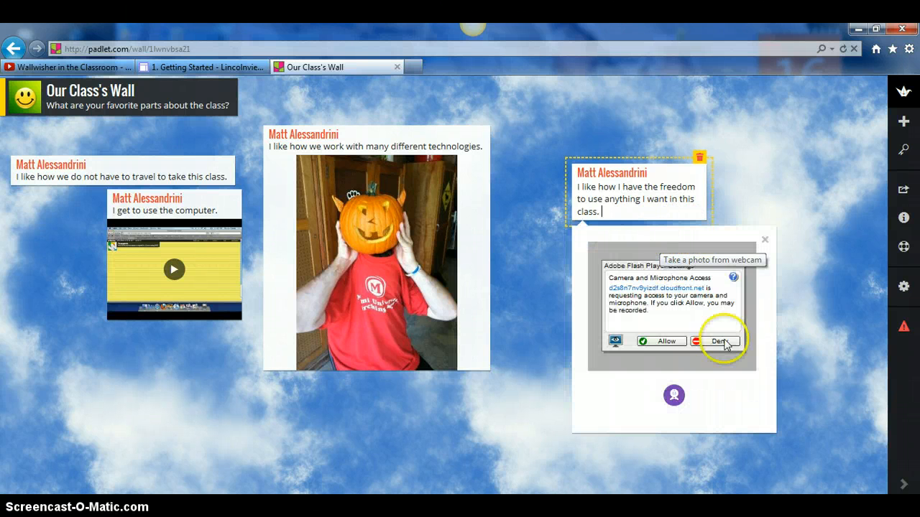
click(663, 341)
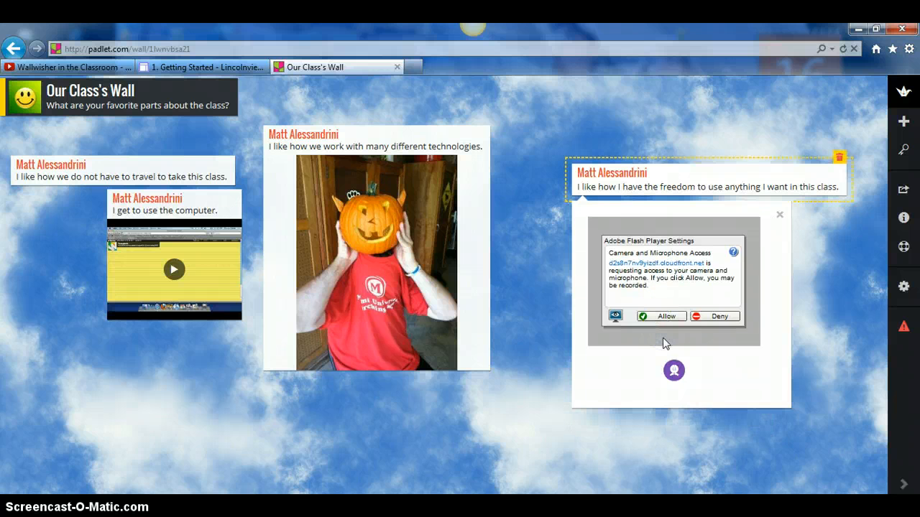
click(665, 317)
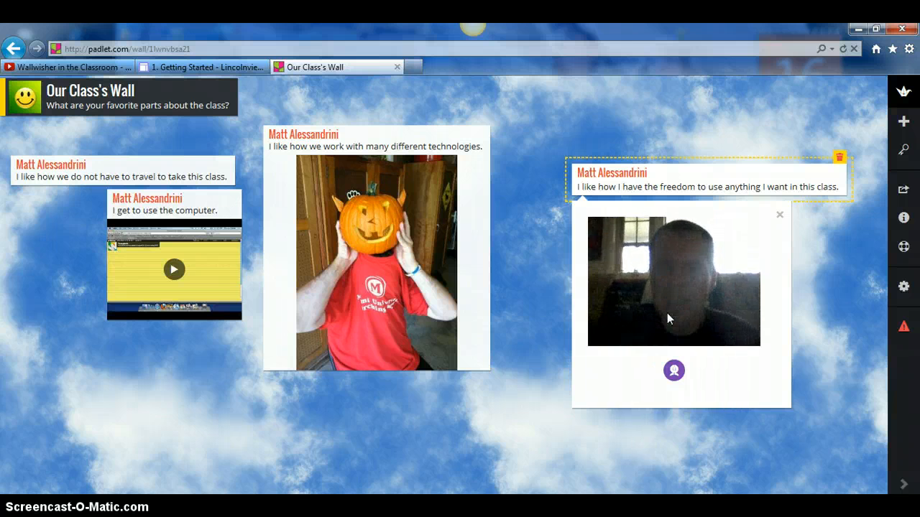
click(673, 374)
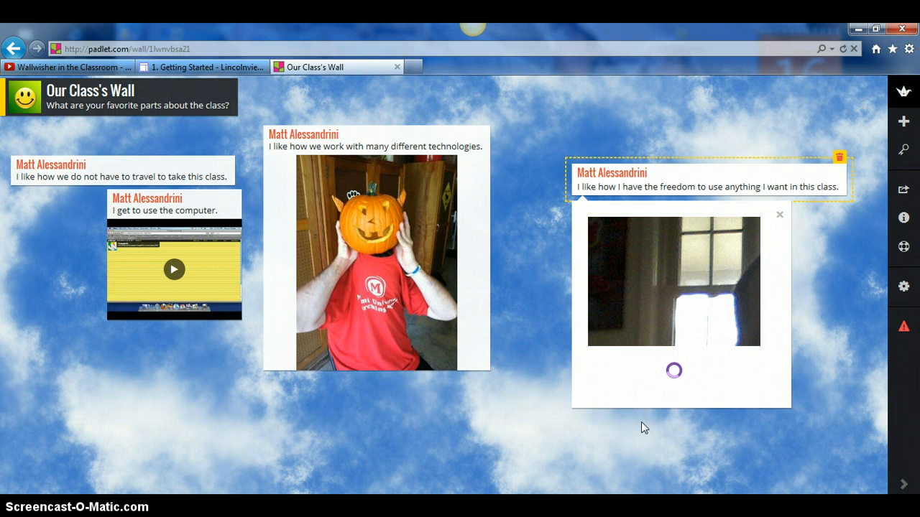
click(650, 404)
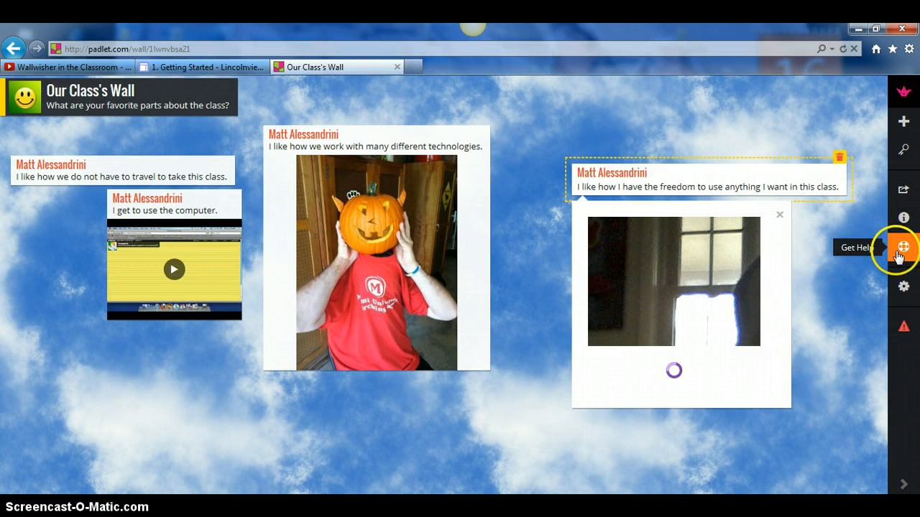
- Open the wall settings and retitle the wall from 'Our Class' to 'Computer Class'
click(906, 287)
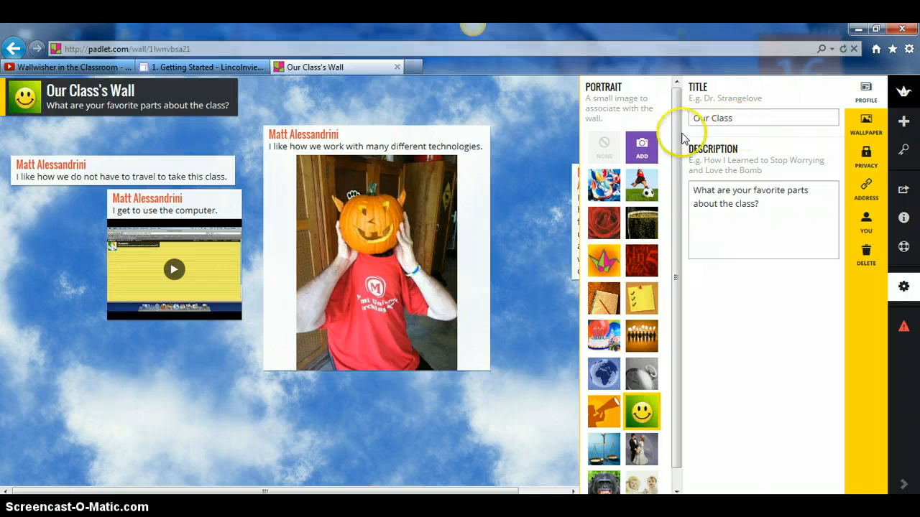
click(733, 118)
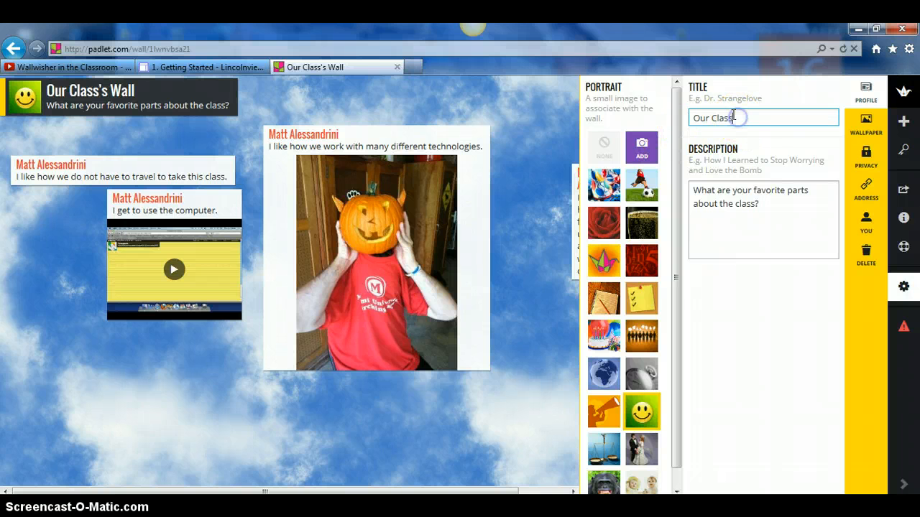
key(BackSpace)
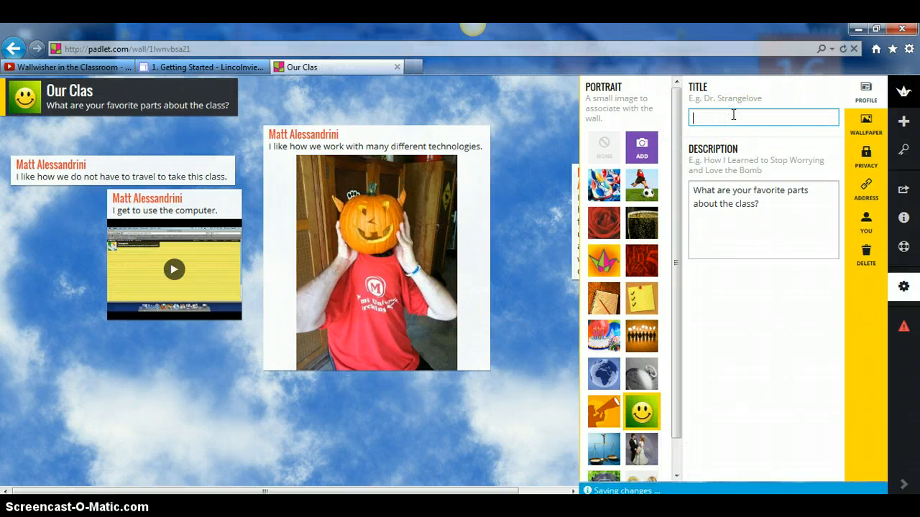
text(C)
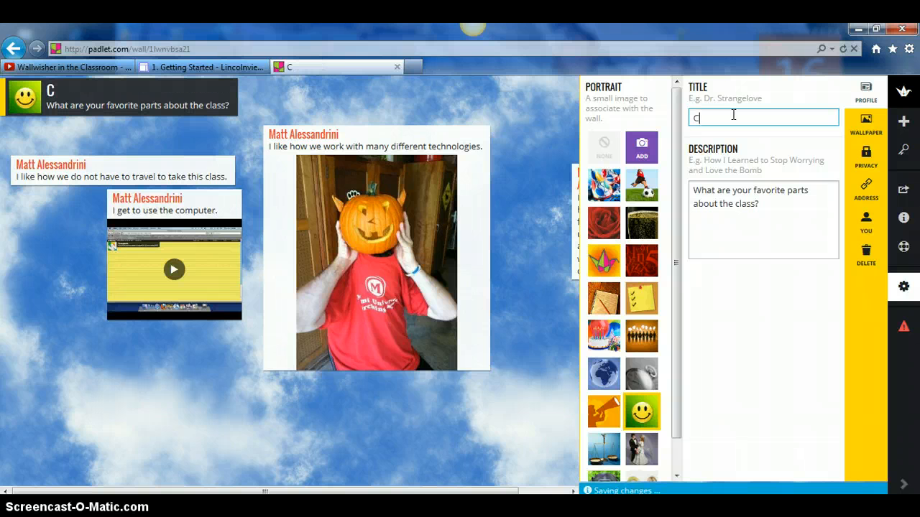
text(om[puter Class)
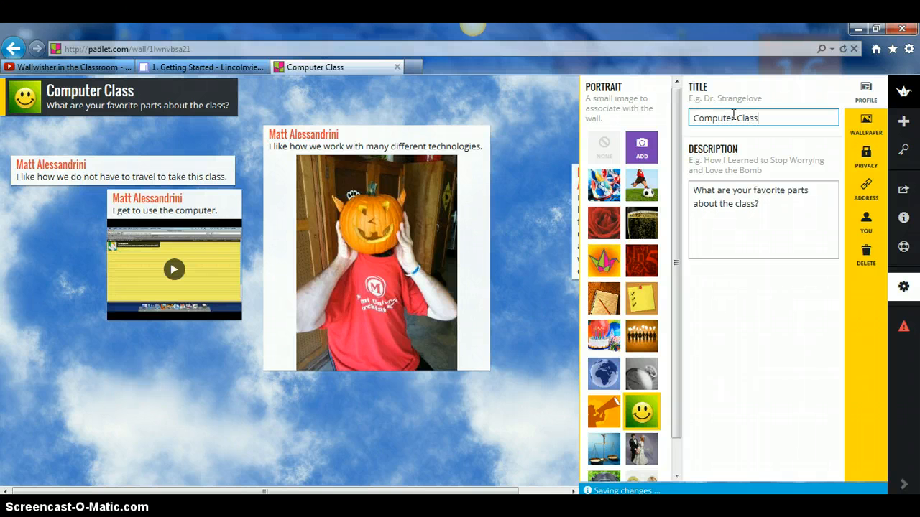
- Append 'Add a picture or a file.' to the description and choose the megaphone portrait
click(777, 210)
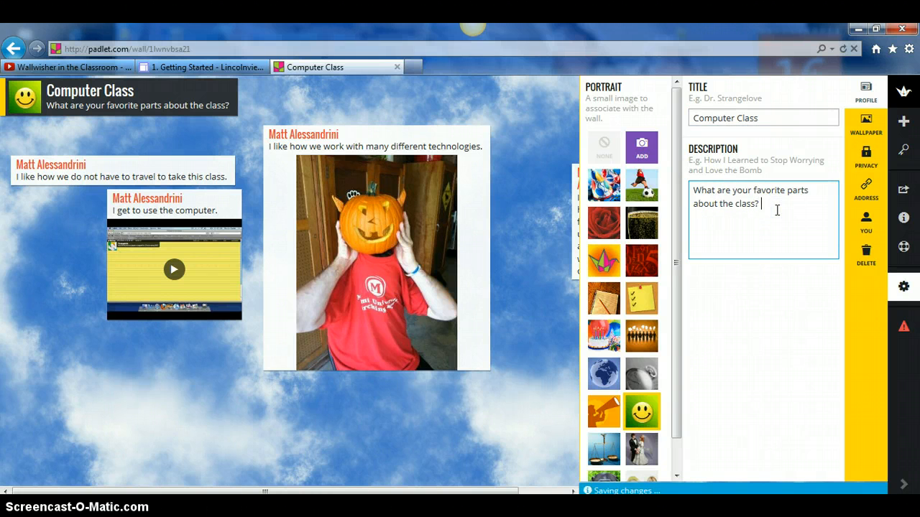
text(Add a)
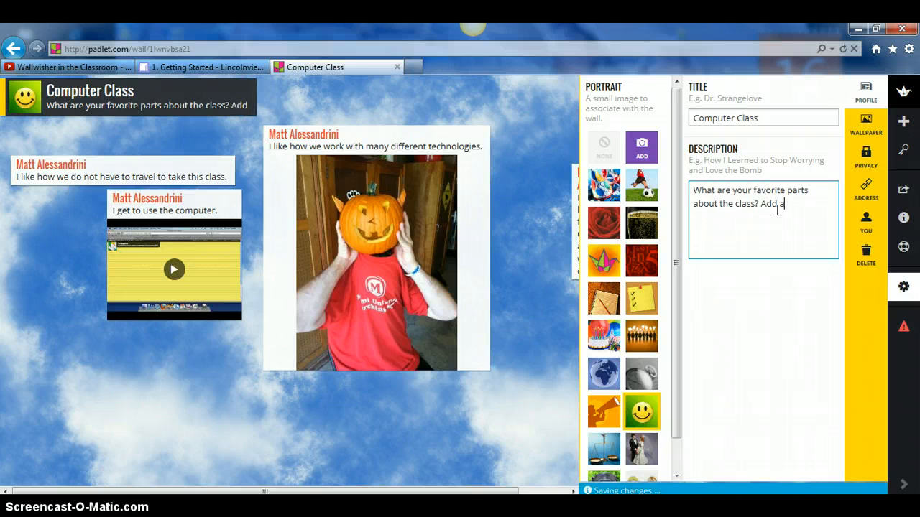
text( picture or a file.)
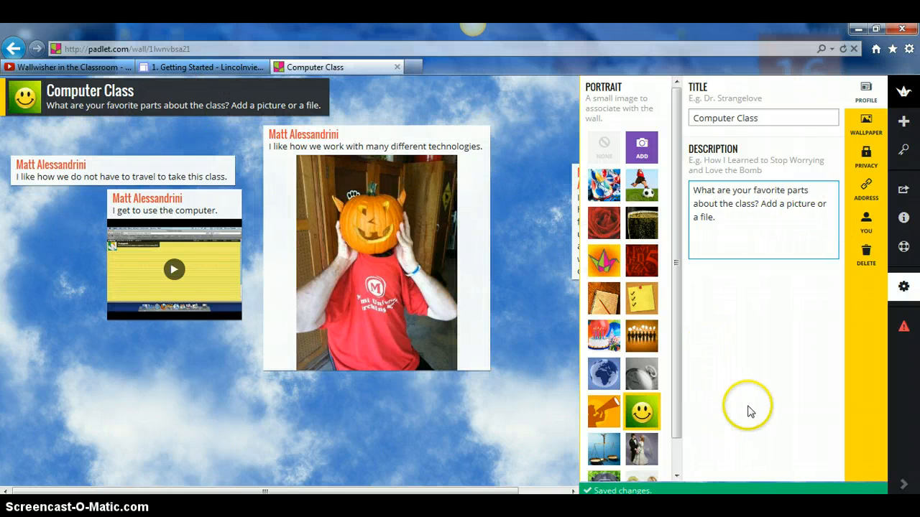
click(612, 411)
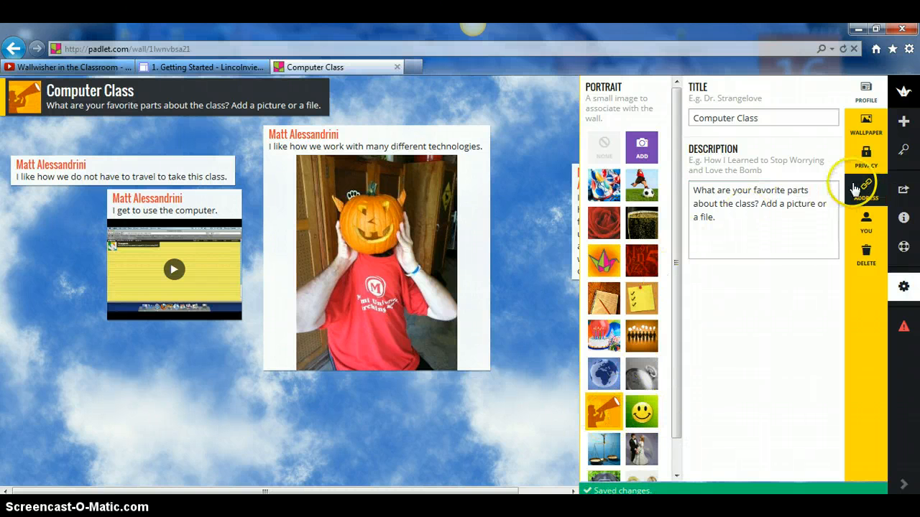
- Switch the wall wallpaper from sky to Bricks and bring up the Privacy options
click(868, 132)
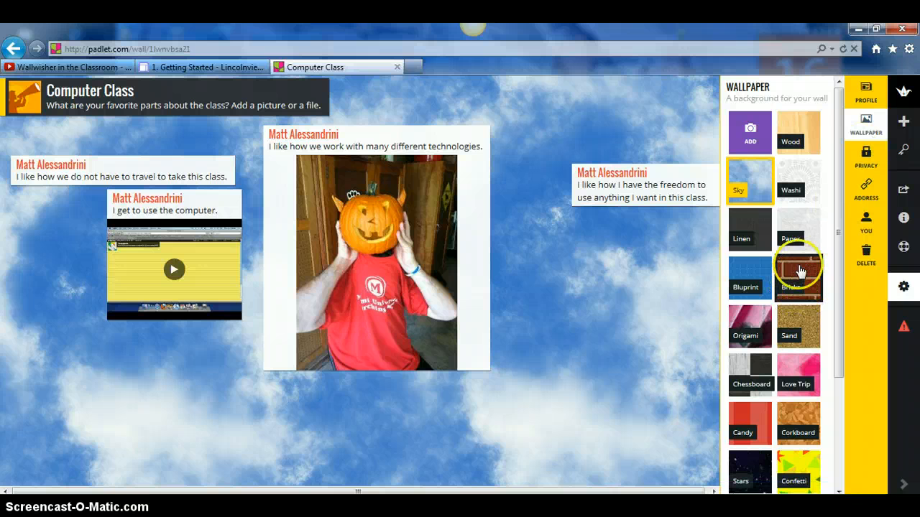
click(798, 270)
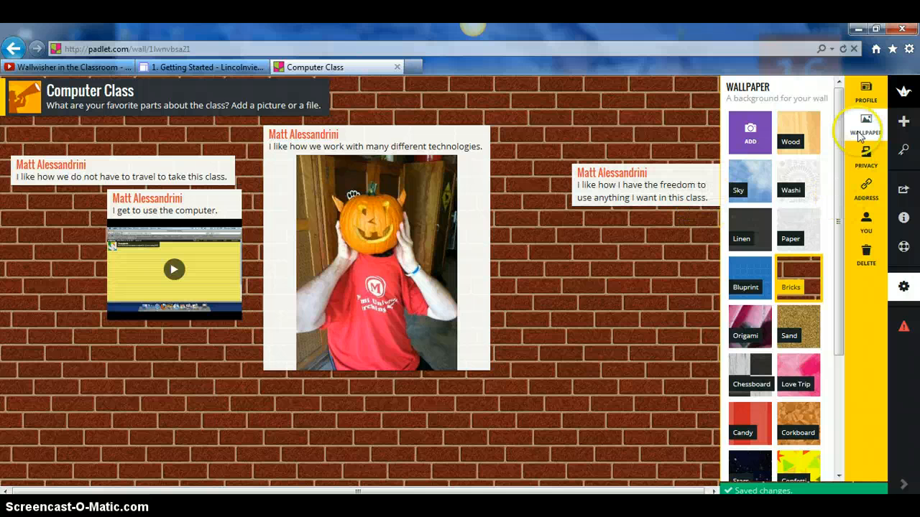
click(867, 155)
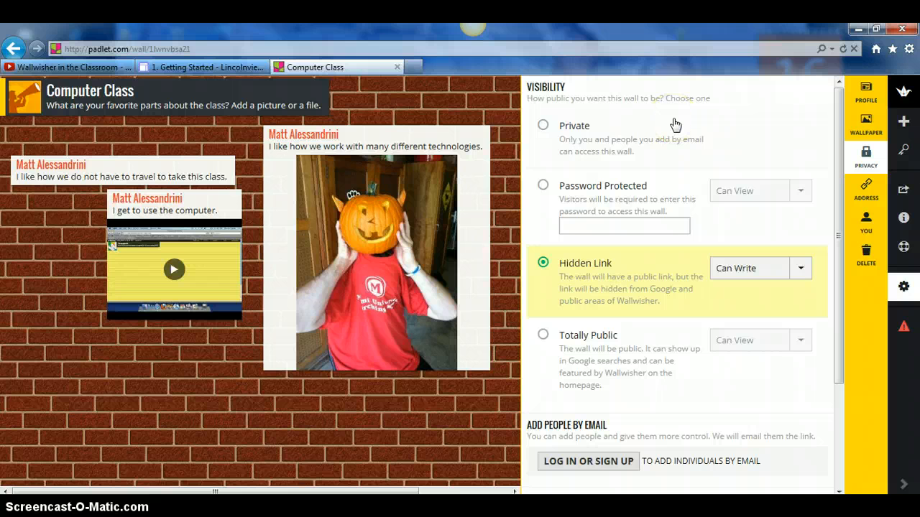
- Try the Private, Password Protected, Hidden Link and Totally Public visibility options
click(544, 126)
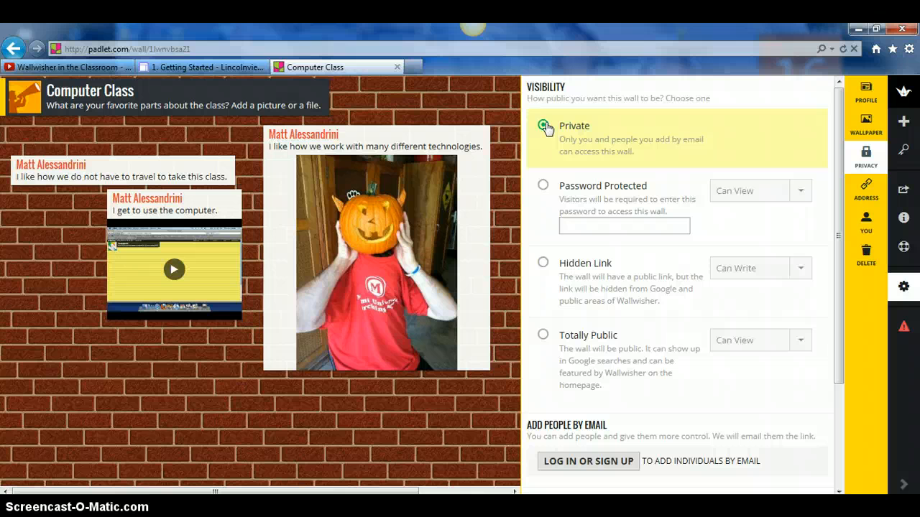
click(544, 186)
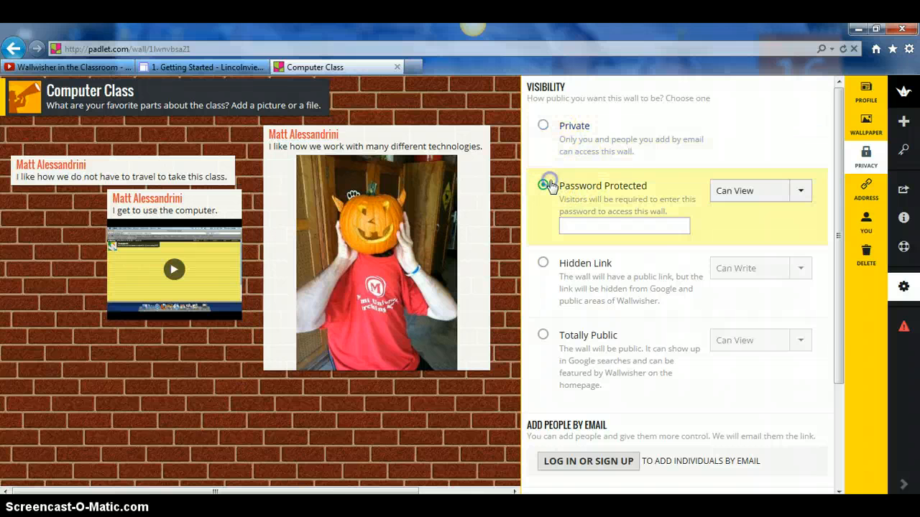
click(543, 263)
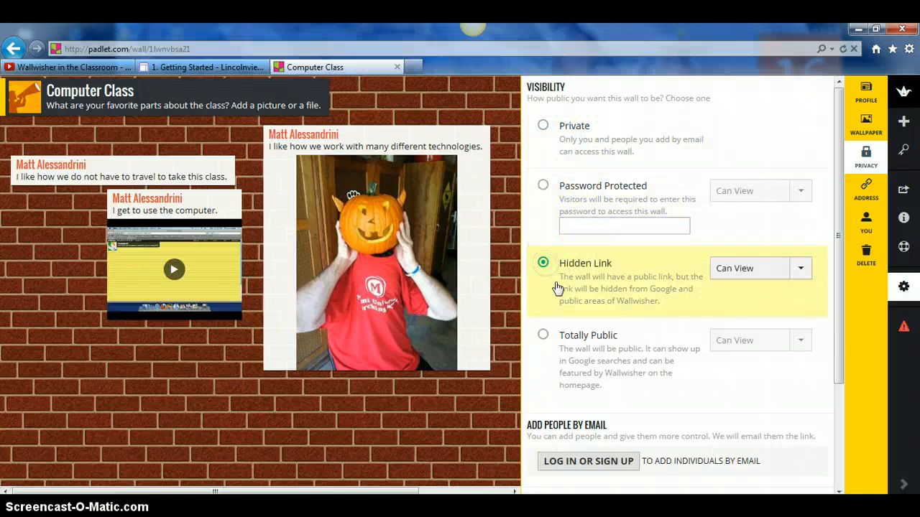
click(544, 338)
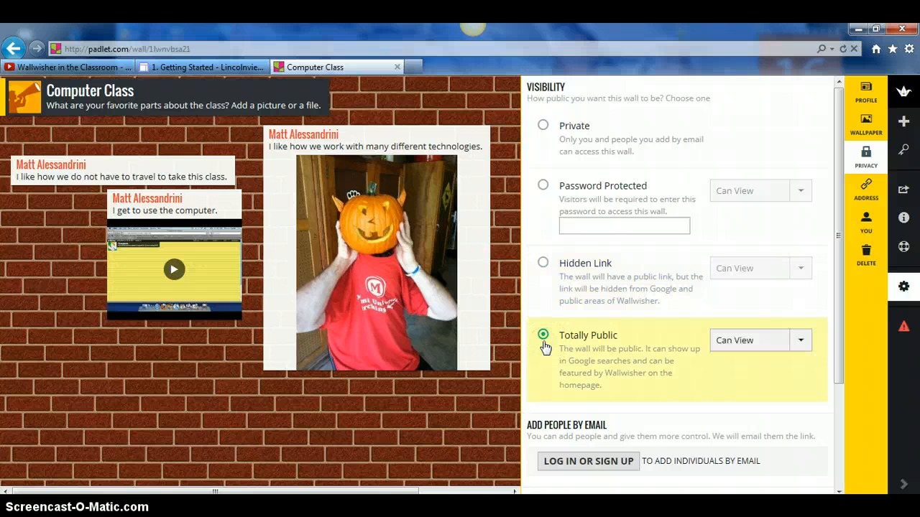
click(544, 340)
click(545, 186)
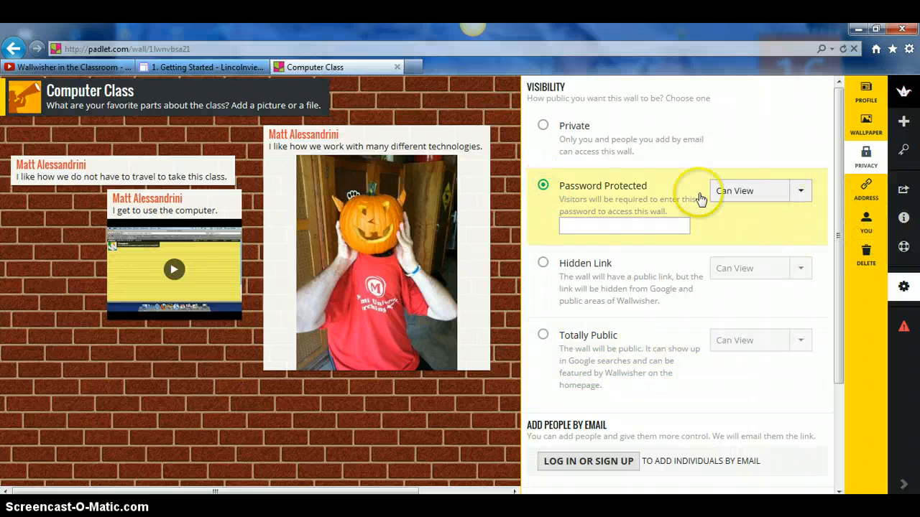
- Enter and delete a trial password, then settle on Totally Public with Can View access
click(618, 223)
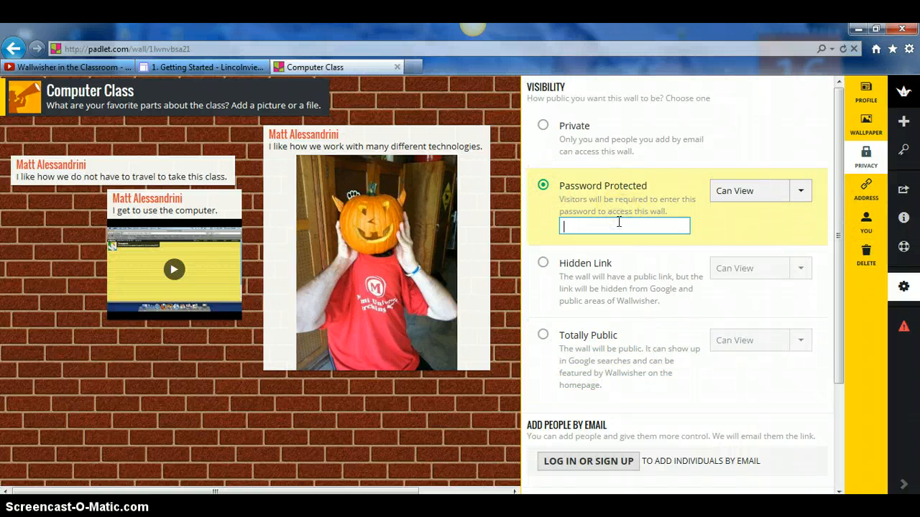
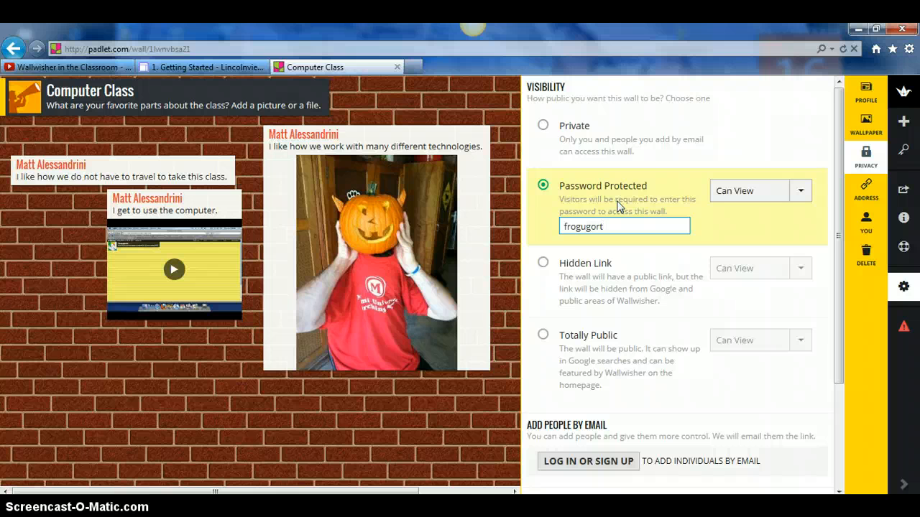
drag(608, 226, 542, 235)
key(BackSpace)
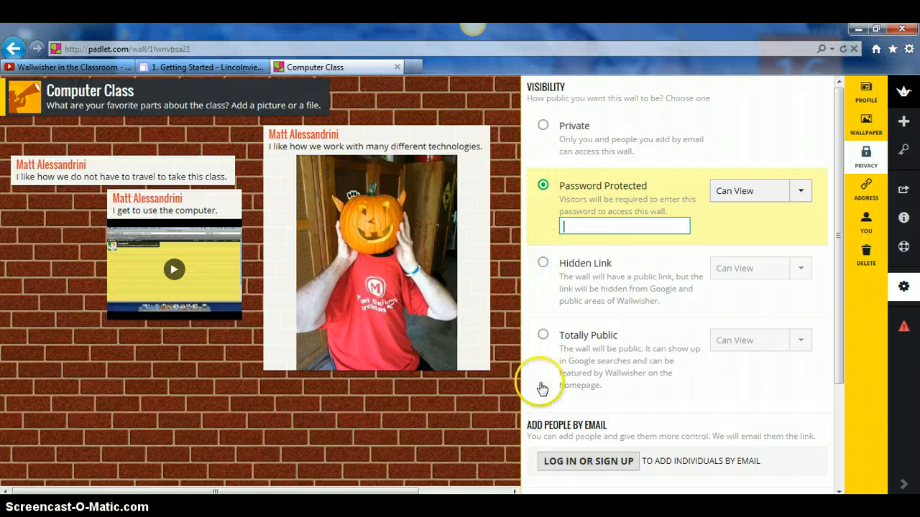
click(543, 334)
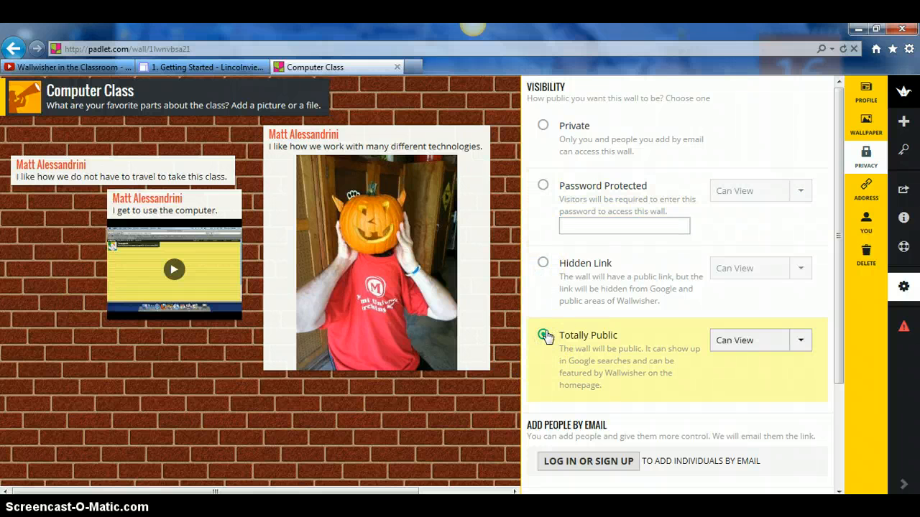
click(573, 336)
click(863, 187)
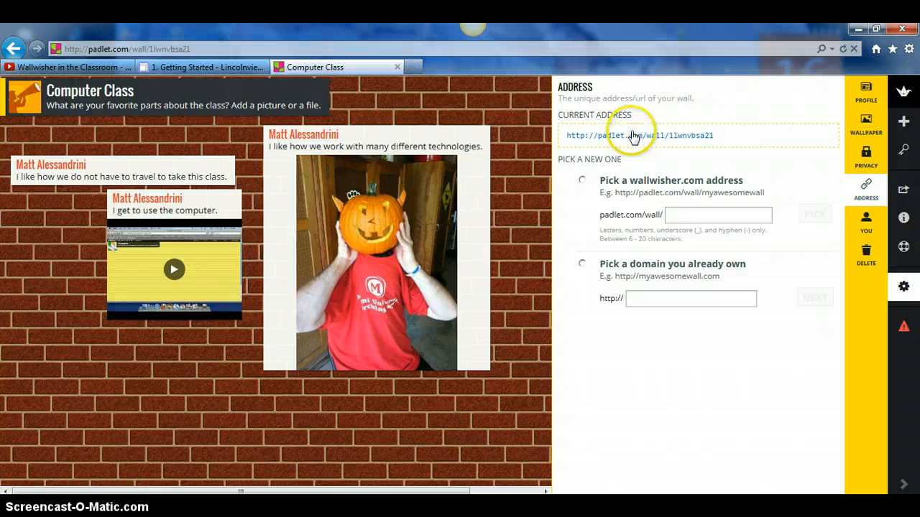
- Review the padlet.com/wall and own-domain address options, then close settings to show the wall
click(700, 218)
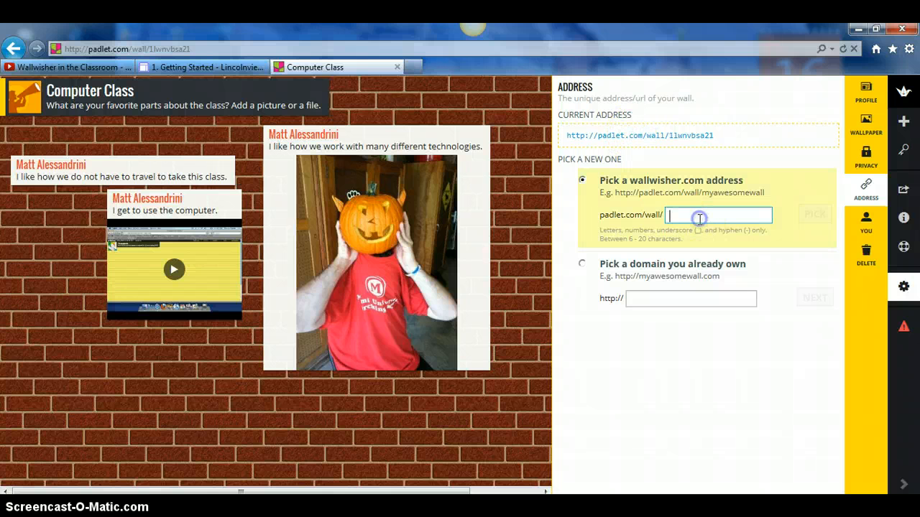
click(644, 293)
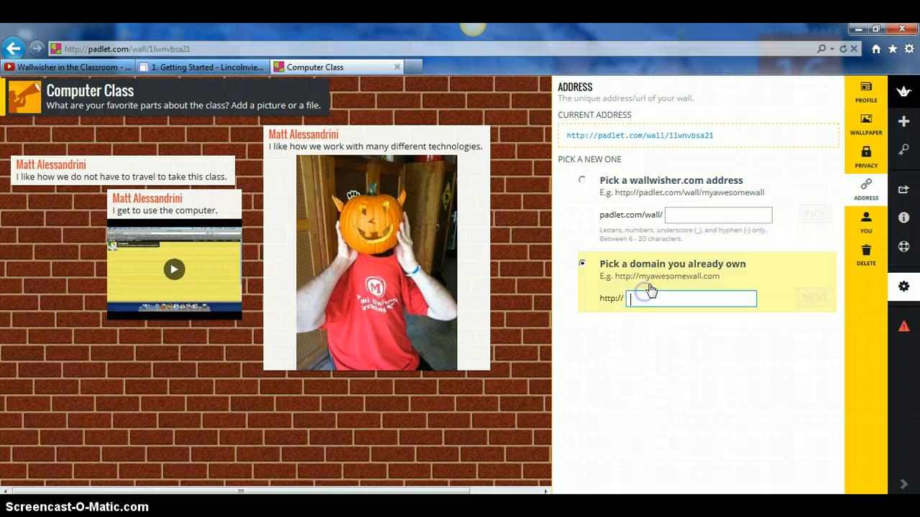
click(667, 213)
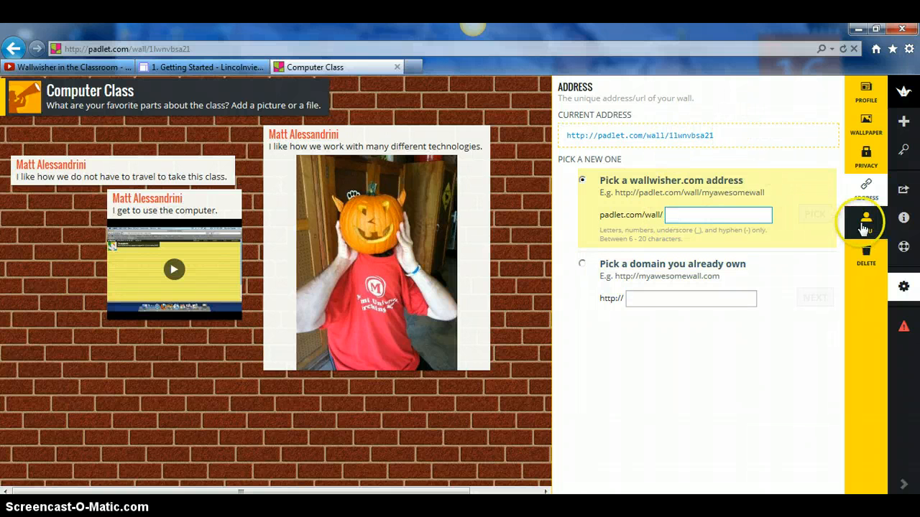
click(856, 88)
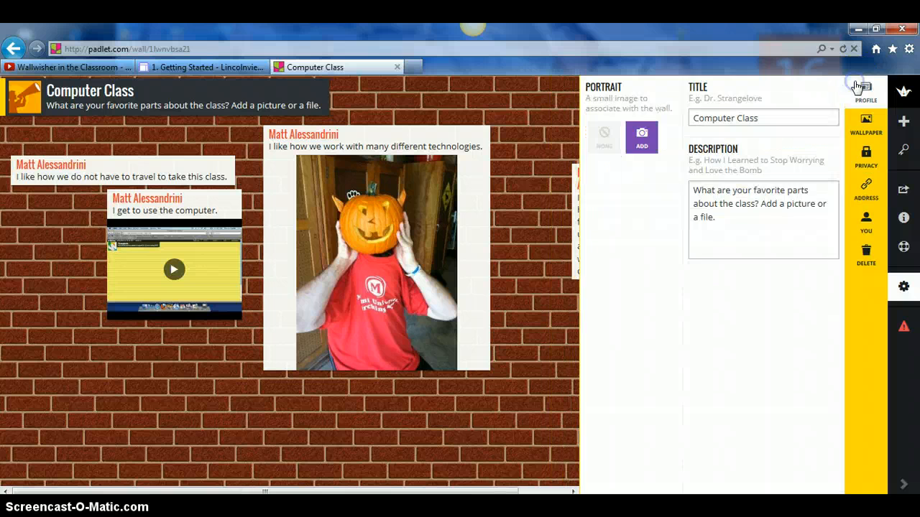
click(544, 339)
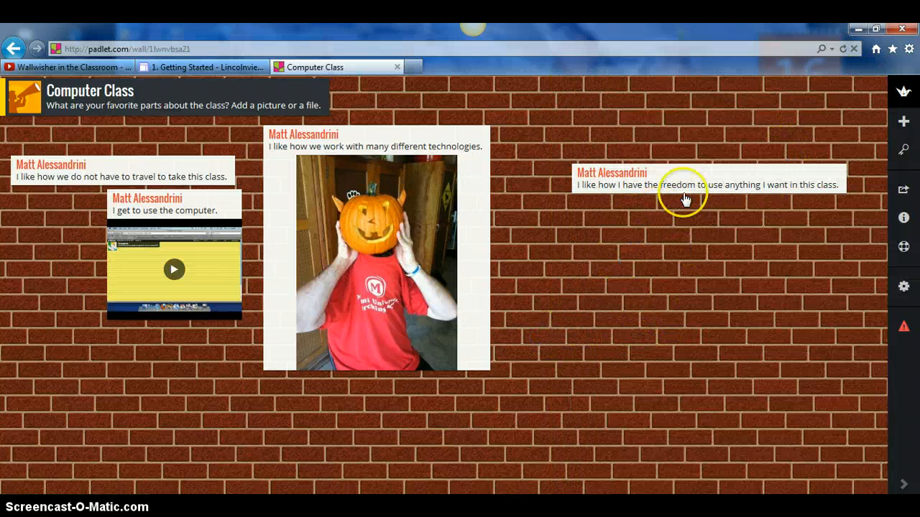
- Copy the wall's URL from the browser address bar
click(217, 47)
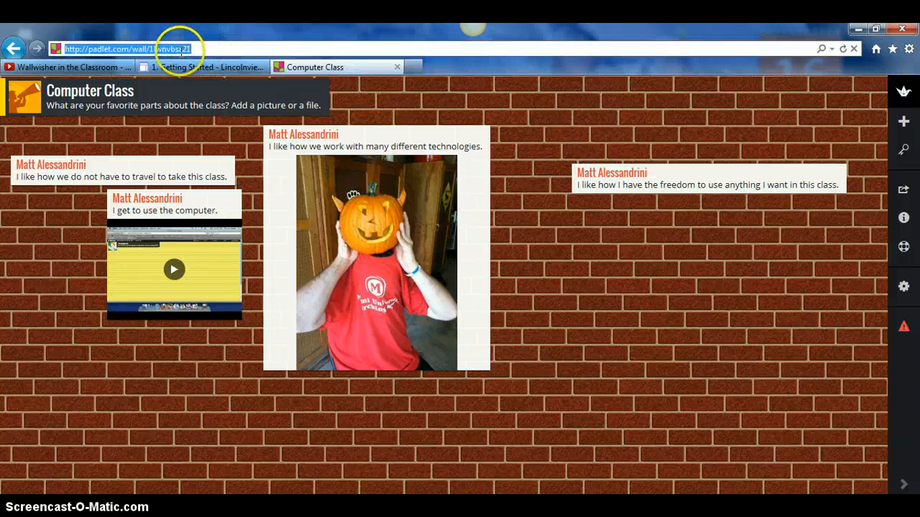
right_click(180, 50)
click(208, 95)
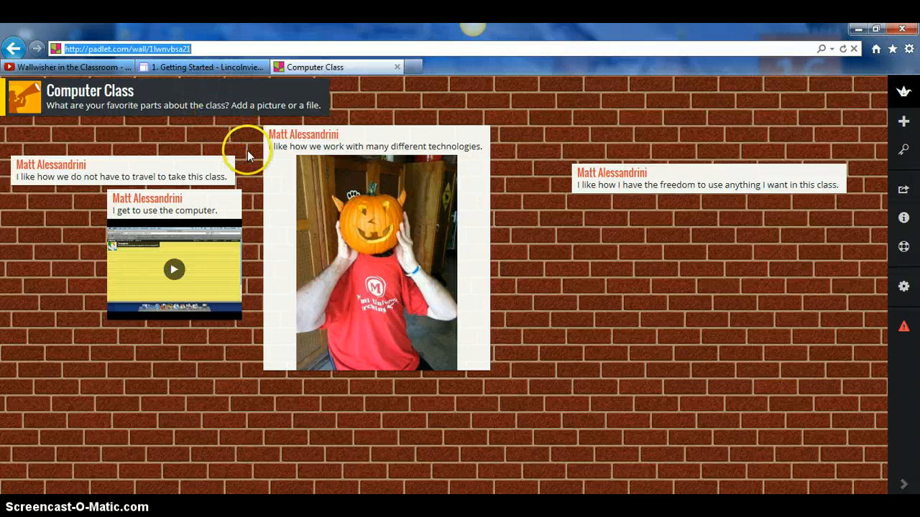
click(772, 417)
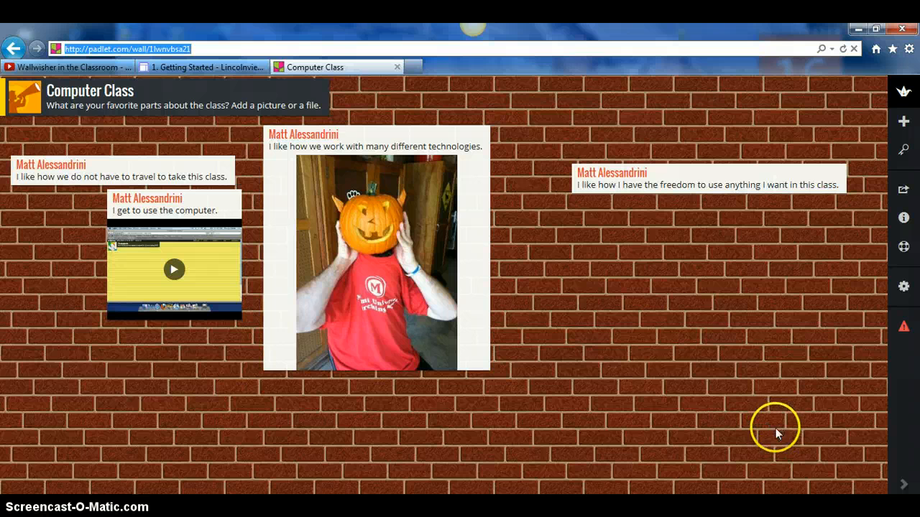